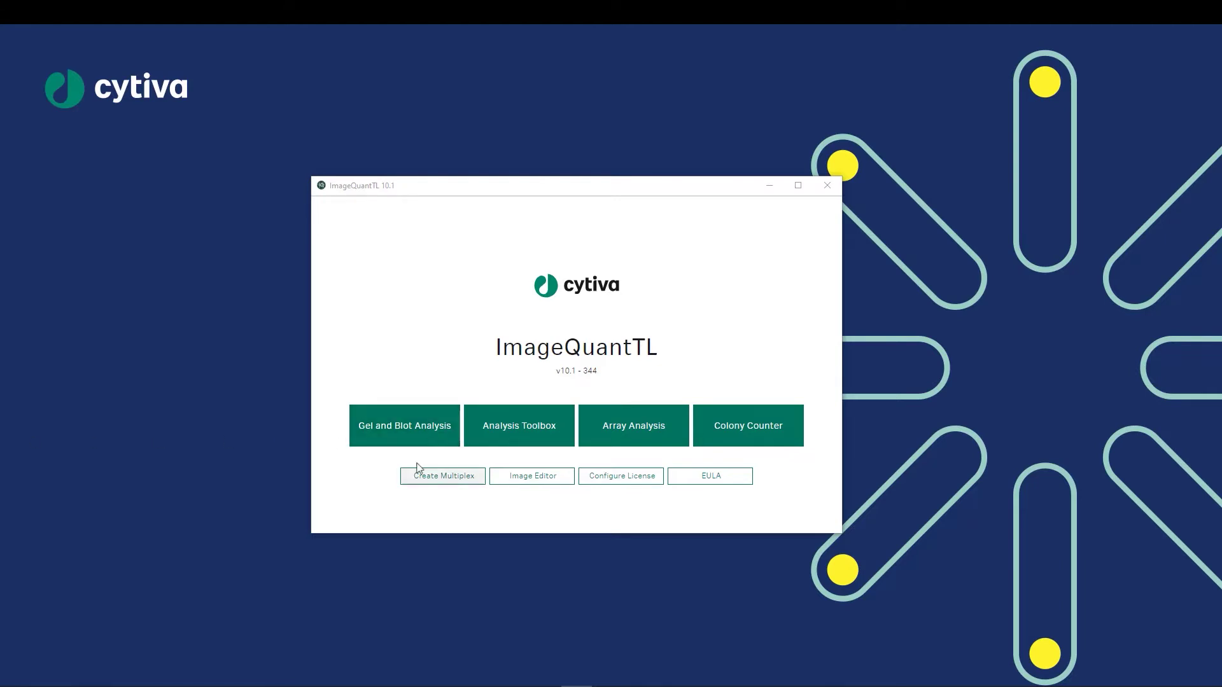
Open Band Intensity Comparison_Cy5.gel from the IQTL image files folder in the 1D analysis window.
mouse_move(293, 685)
click(322, 604)
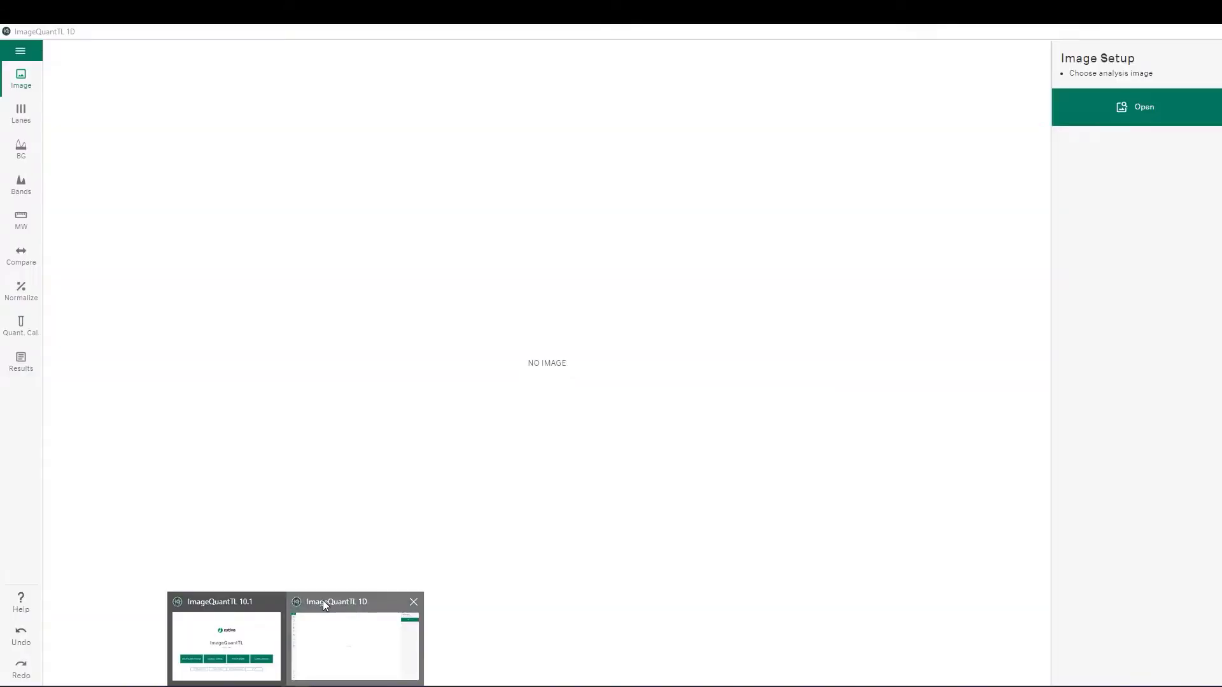
click(1116, 112)
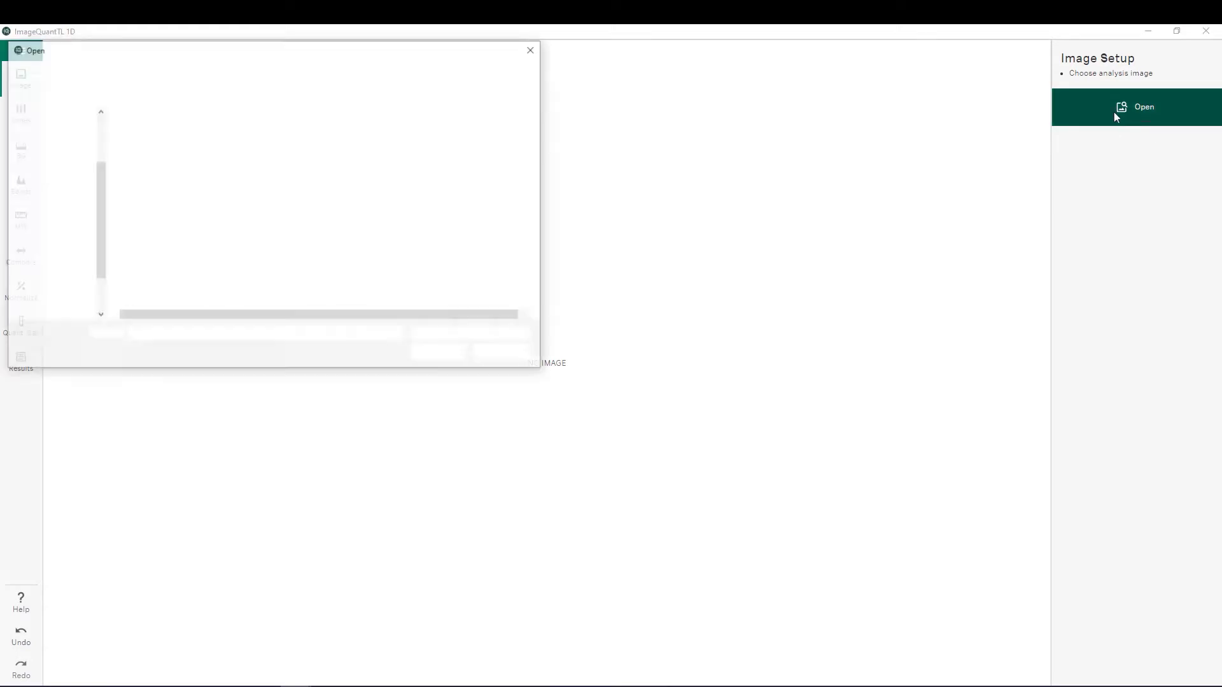
click(159, 212)
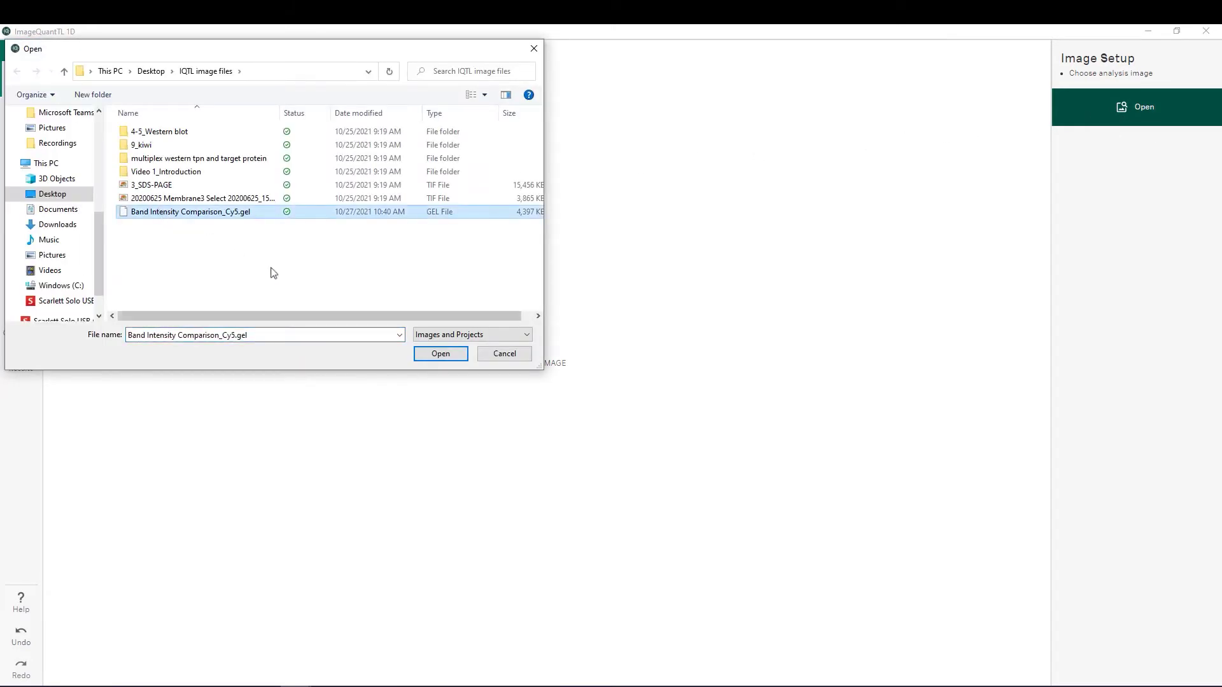
click(440, 354)
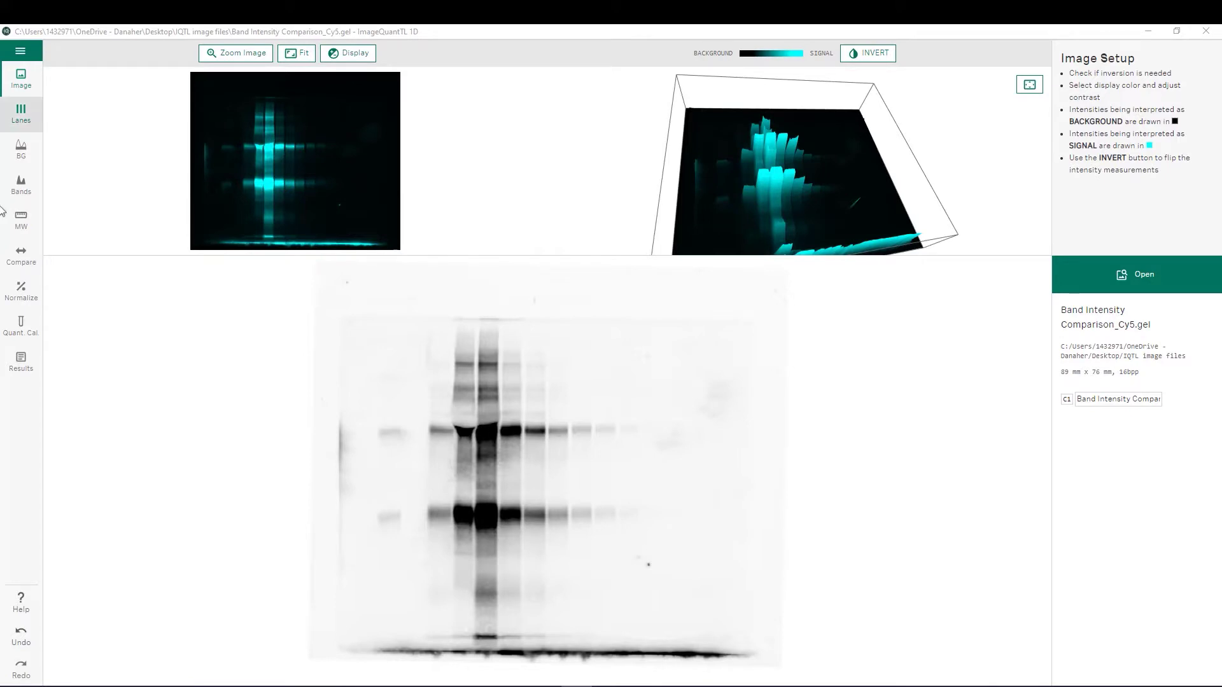
Go to the Lanes step and boost display contrast by pulling the histogram's right handle left.
click(23, 115)
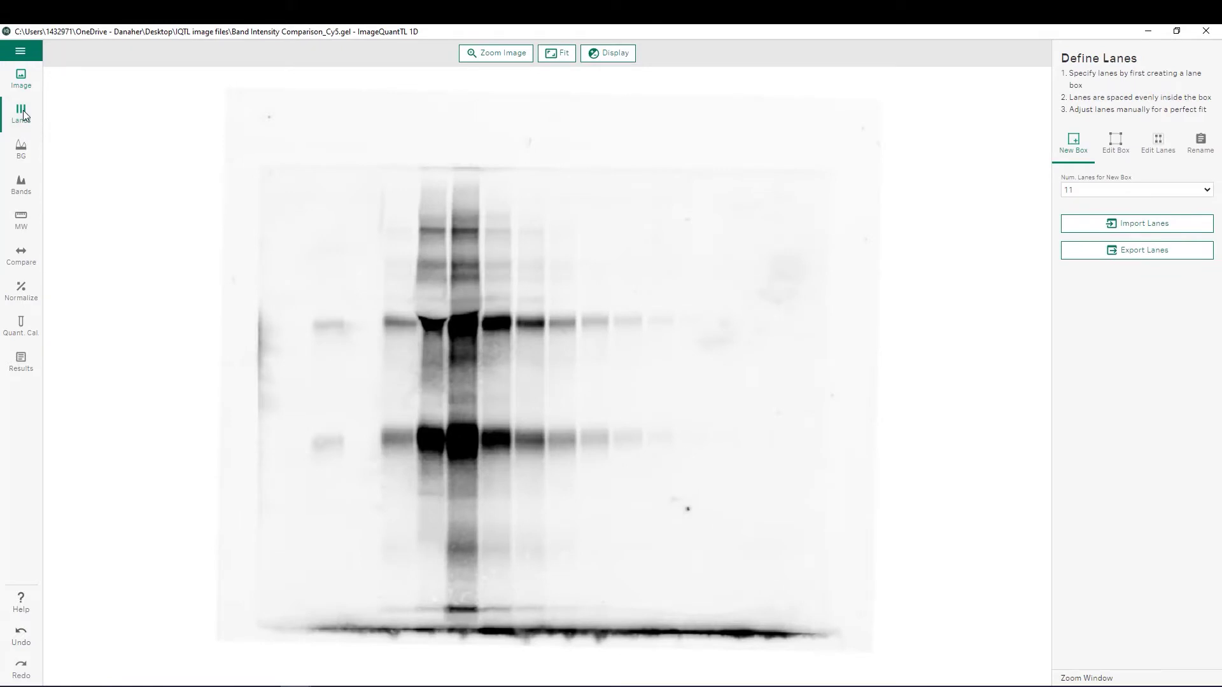
click(615, 55)
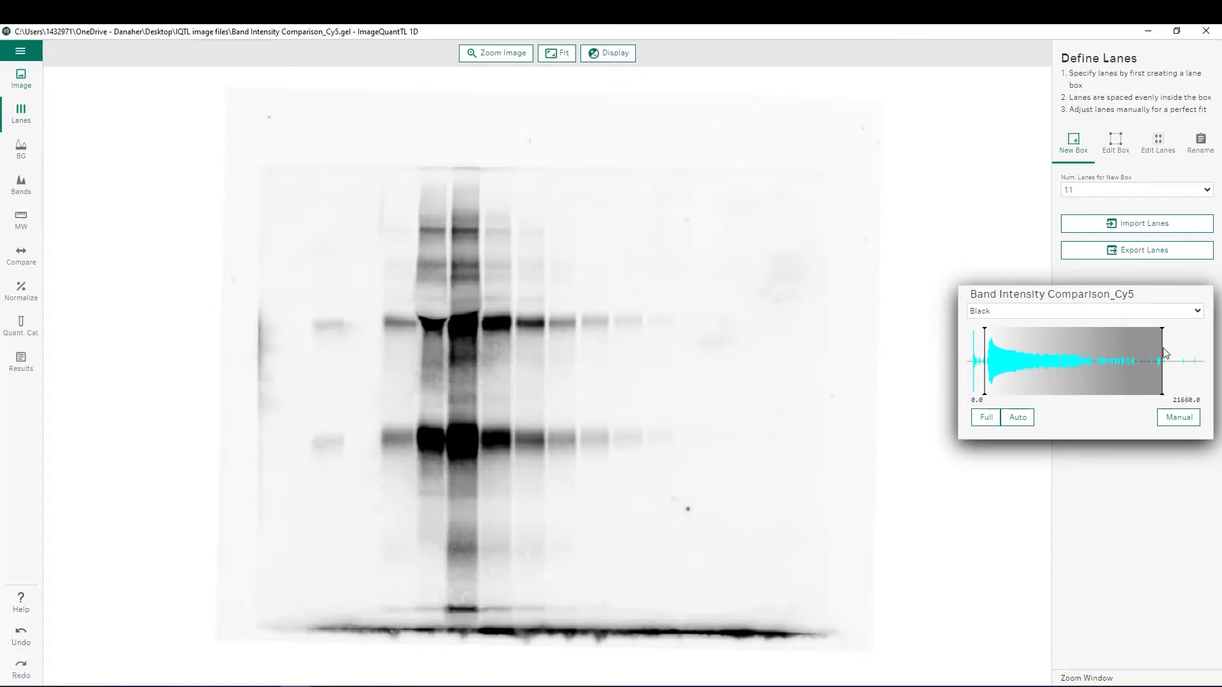
drag(1163, 351, 1069, 358)
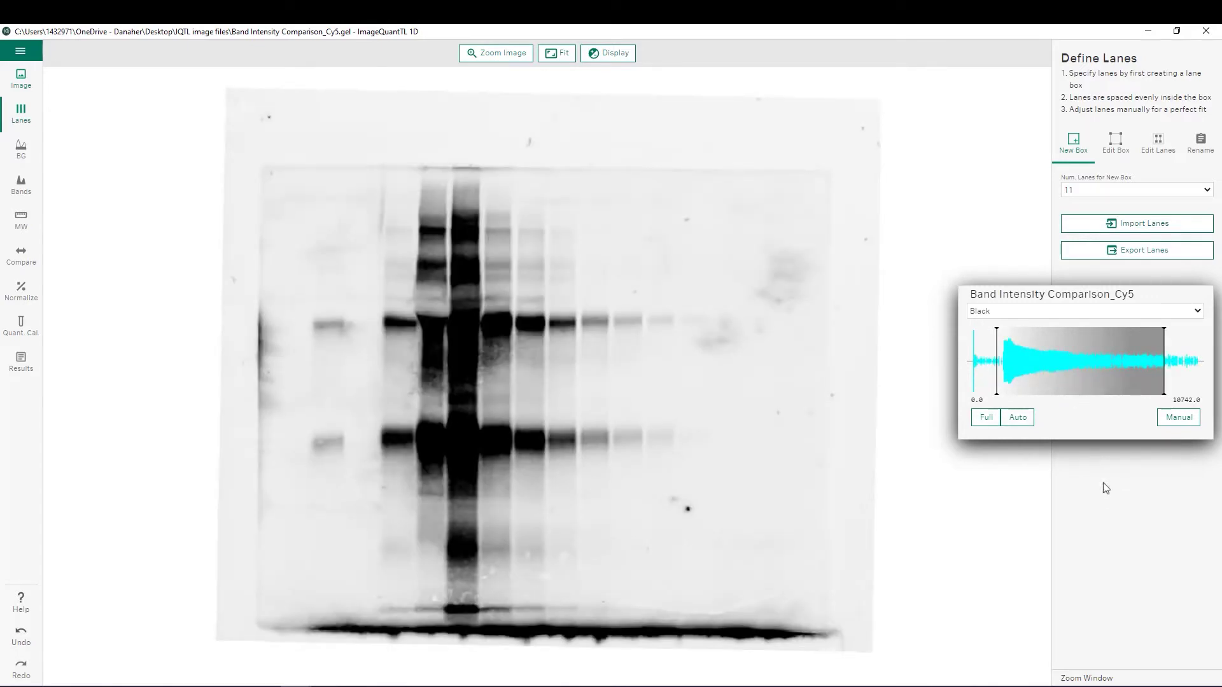
click(1111, 510)
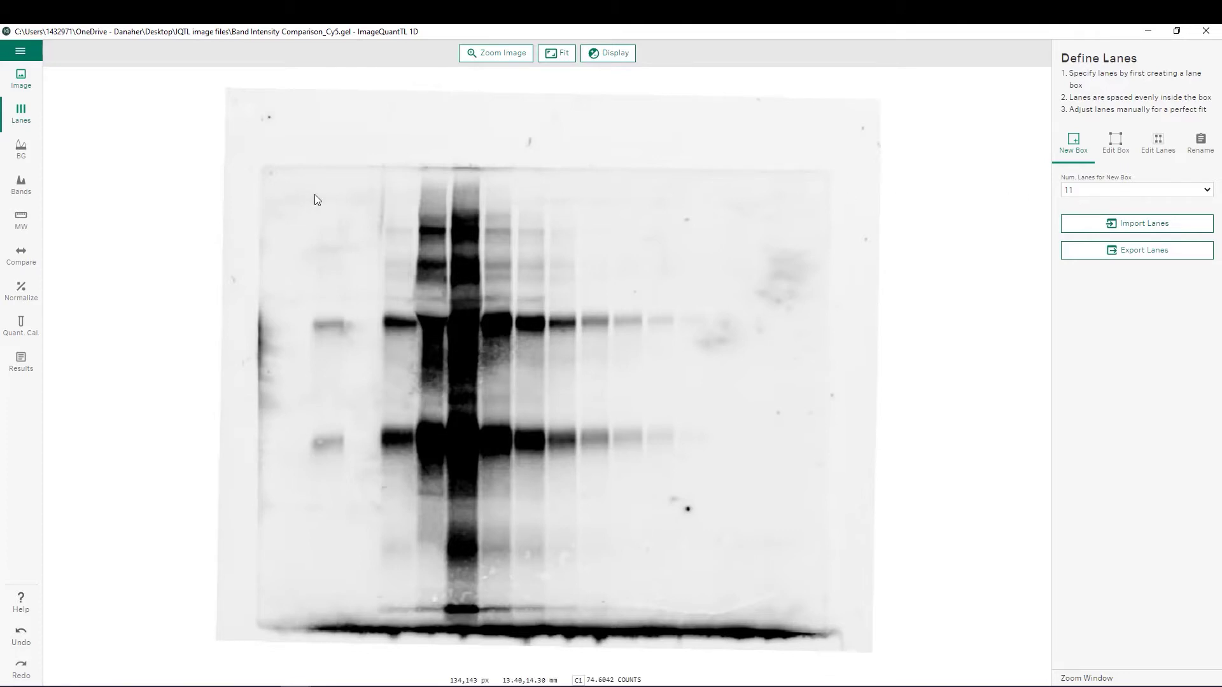
Draw an 11-lane box across the sample lanes and reset display contrast to Auto.
drag(315, 195, 677, 578)
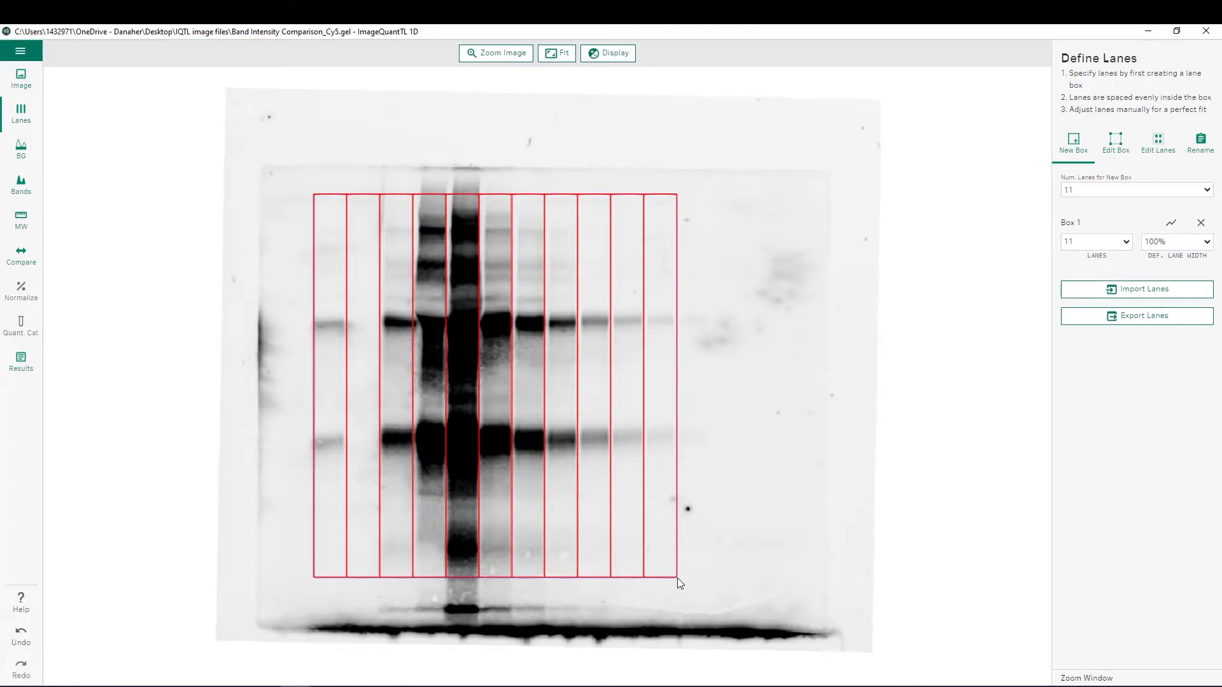
click(610, 53)
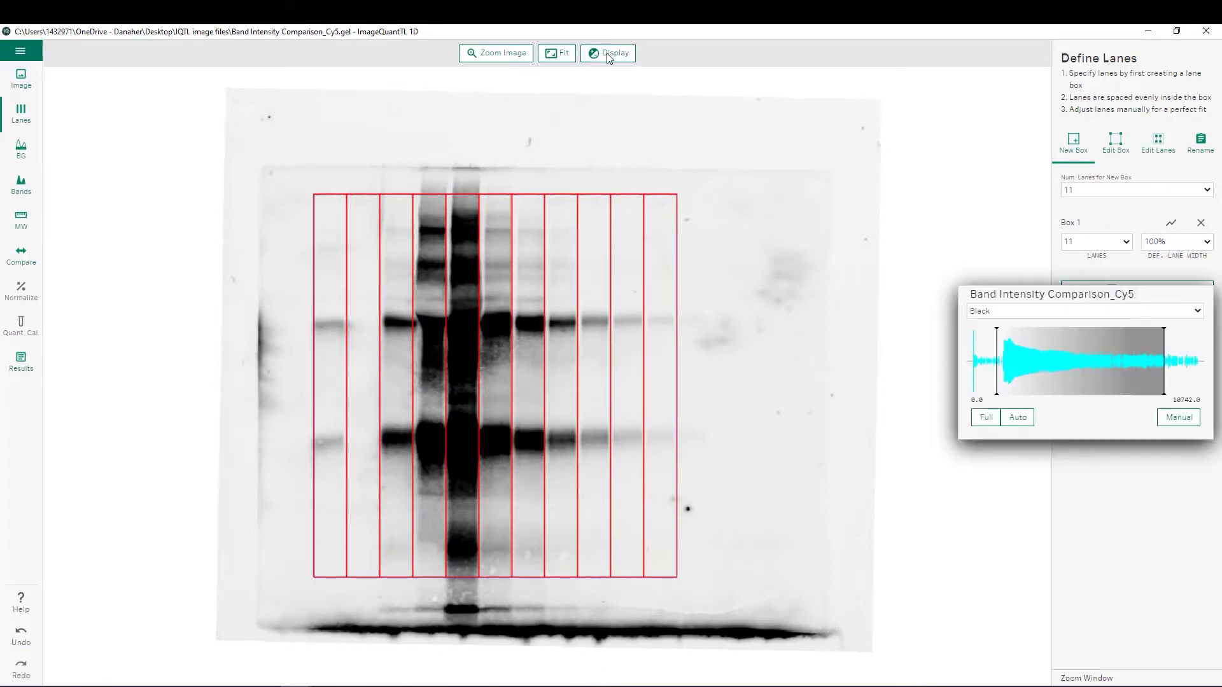
click(1021, 421)
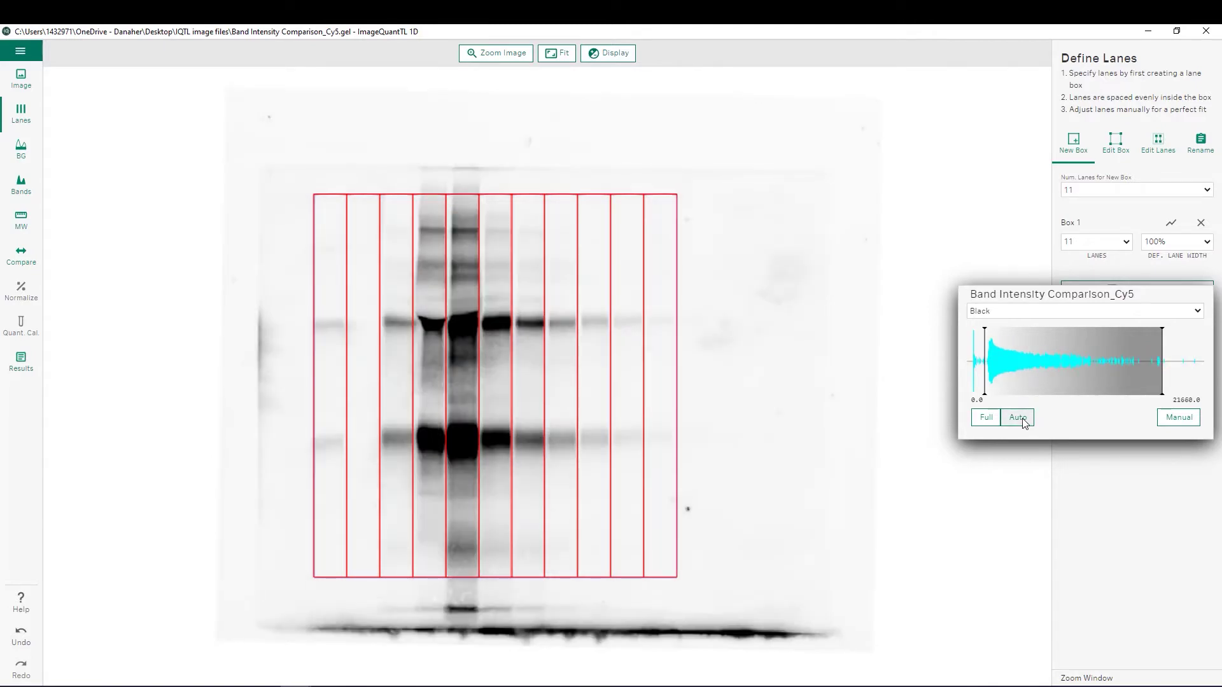
click(1096, 515)
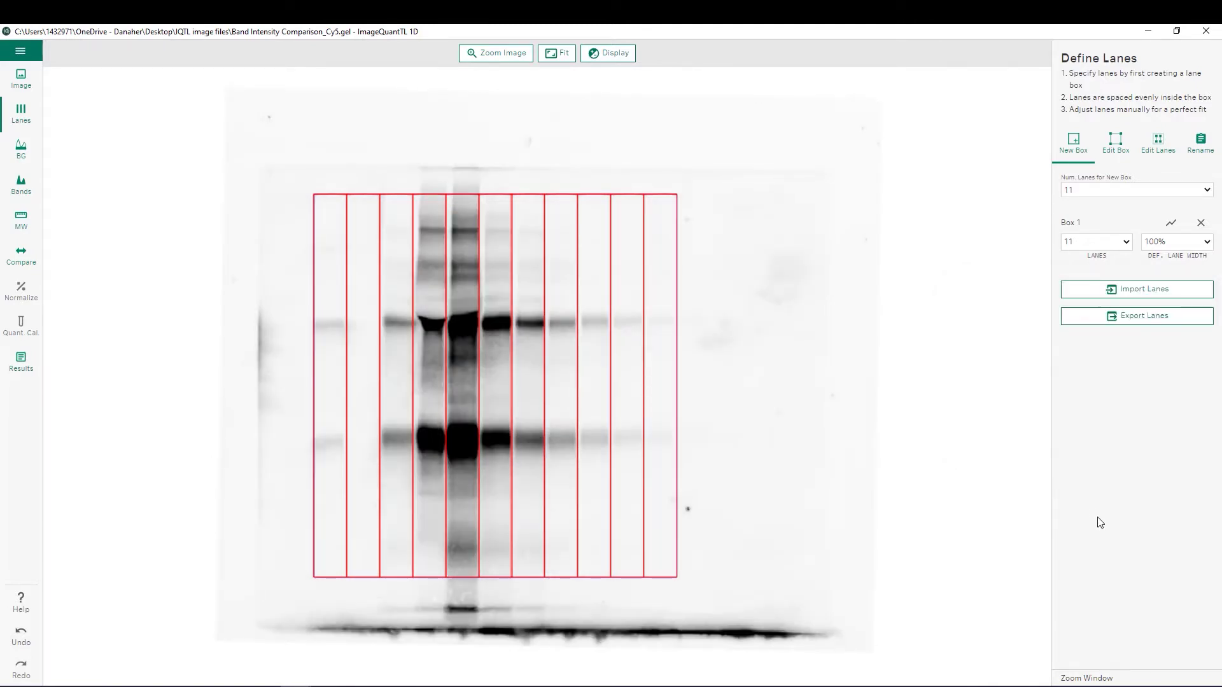
Widen the lane box slightly by dragging its top-right and bottom-right corners outward.
click(1122, 144)
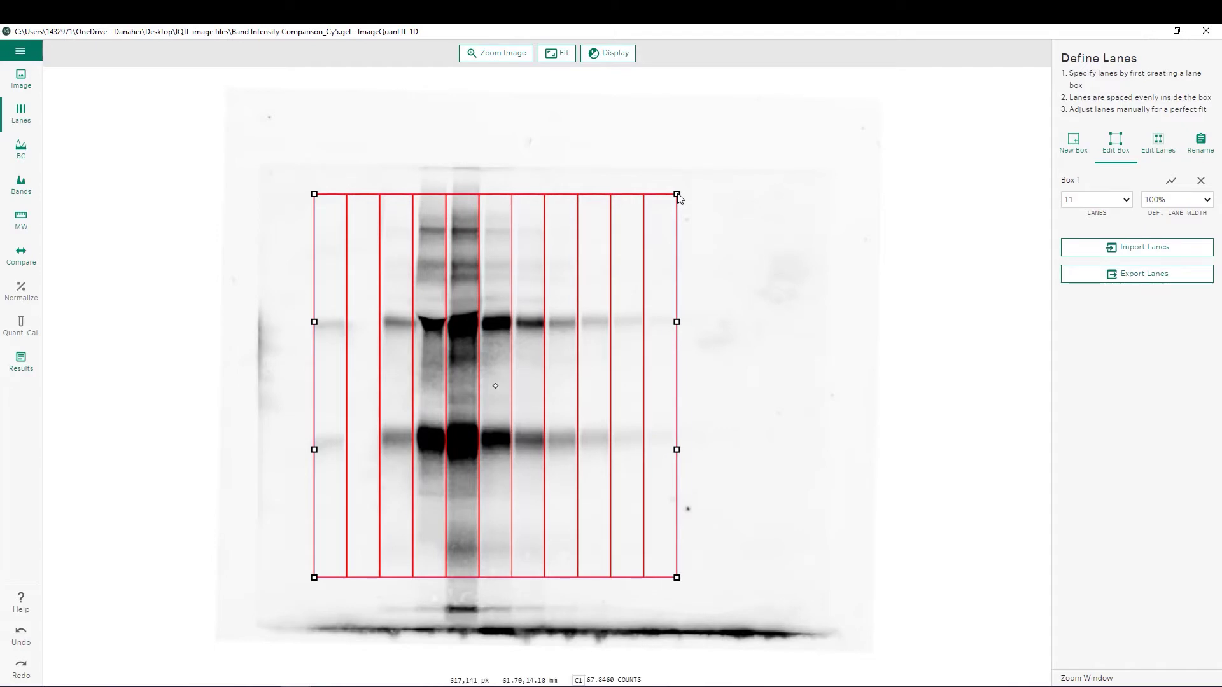
drag(678, 194, 681, 194)
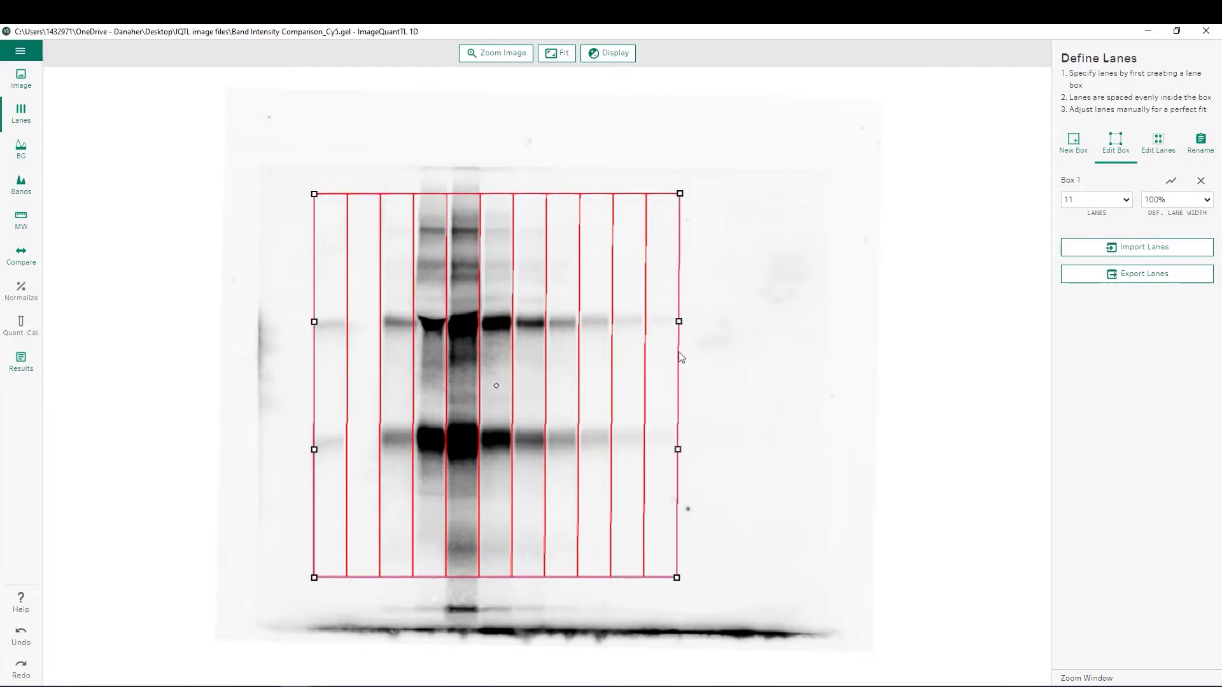
drag(678, 578, 680, 578)
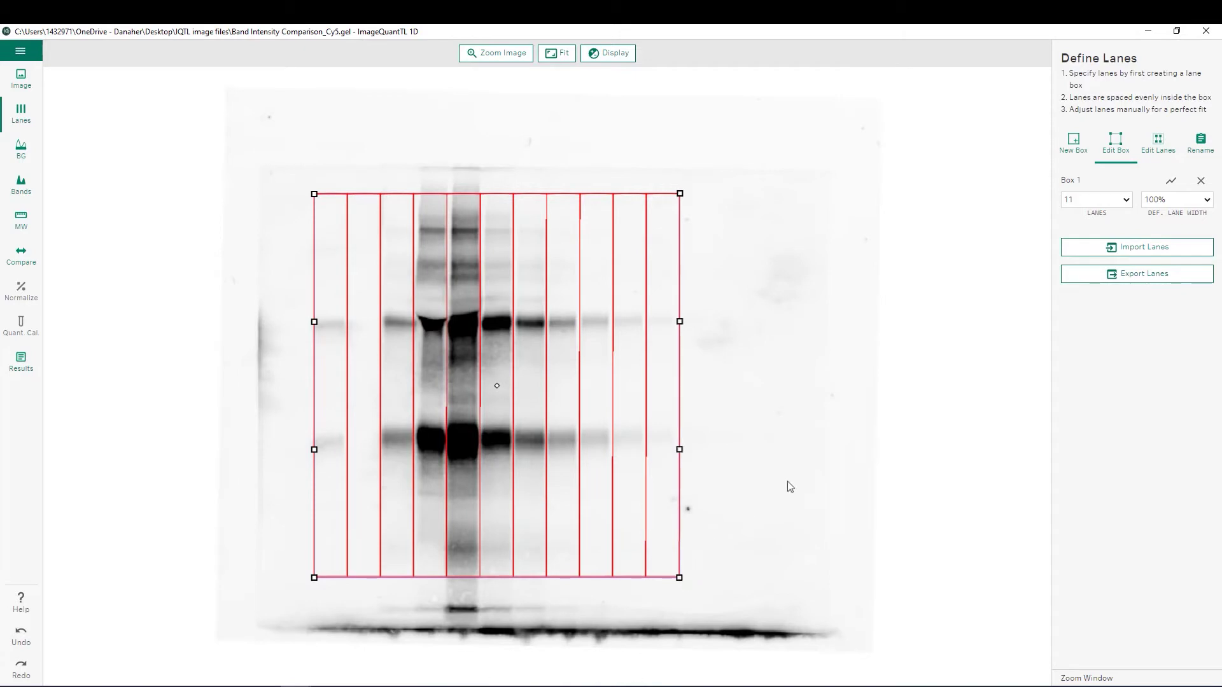
Shift lane L3 slightly to the right in Edit Lanes.
click(1164, 146)
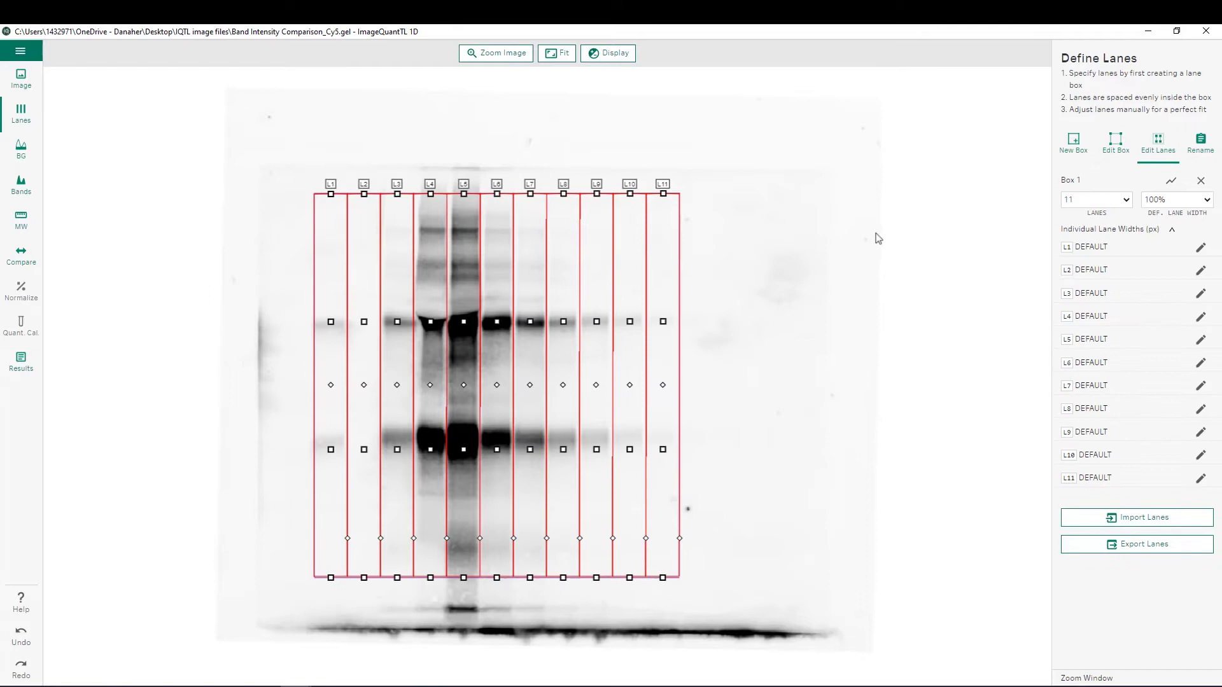
click(395, 384)
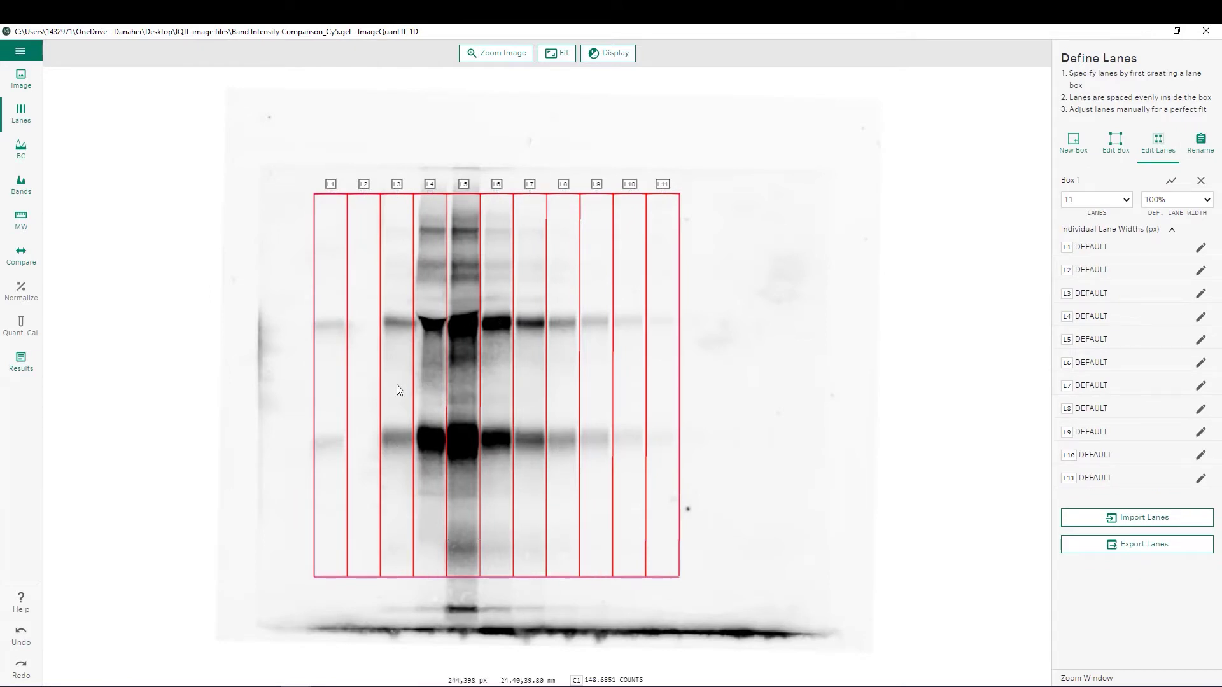
drag(396, 385, 398, 384)
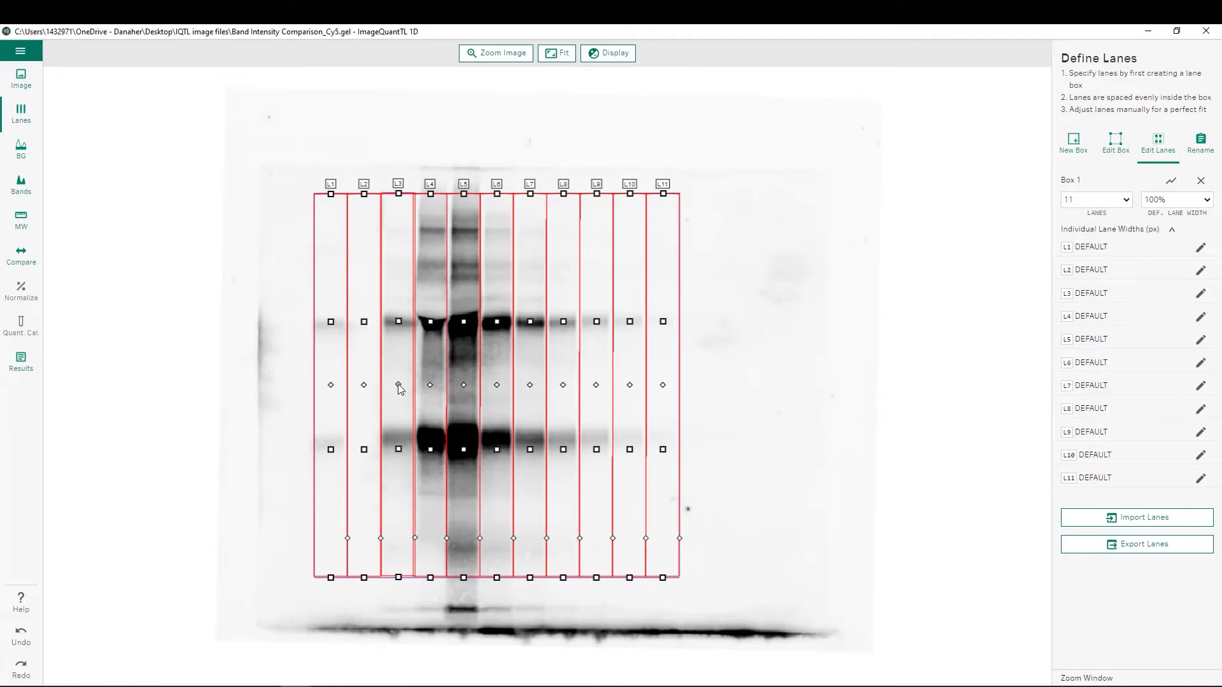
Give lane L4 a manual width of 43 px.
click(1200, 317)
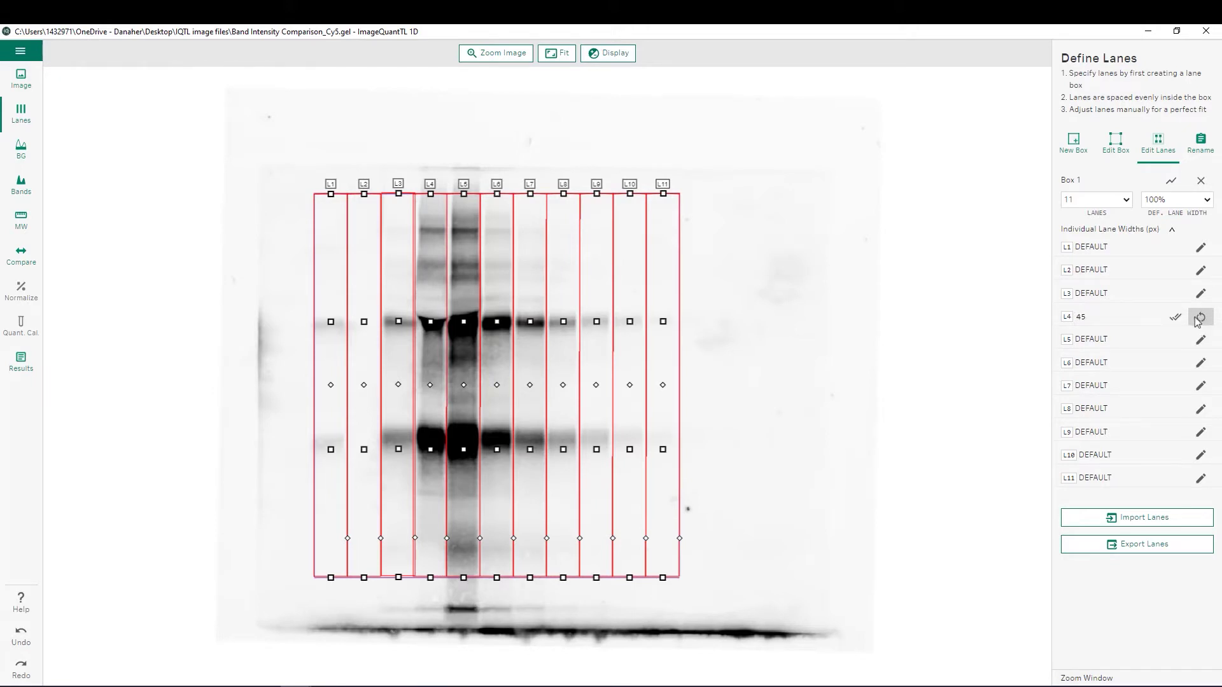
click(1156, 320)
click(1157, 321)
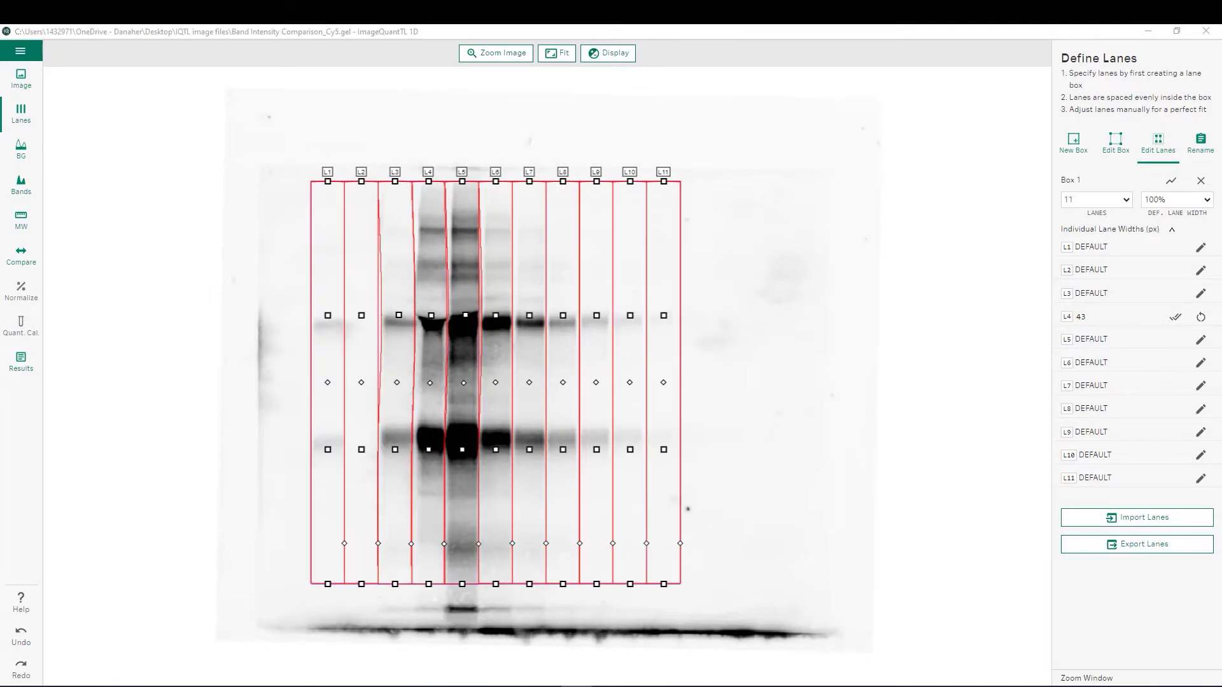
In Define Background, step through lane 1's profile peaks, then display lane 6's profile.
click(21, 151)
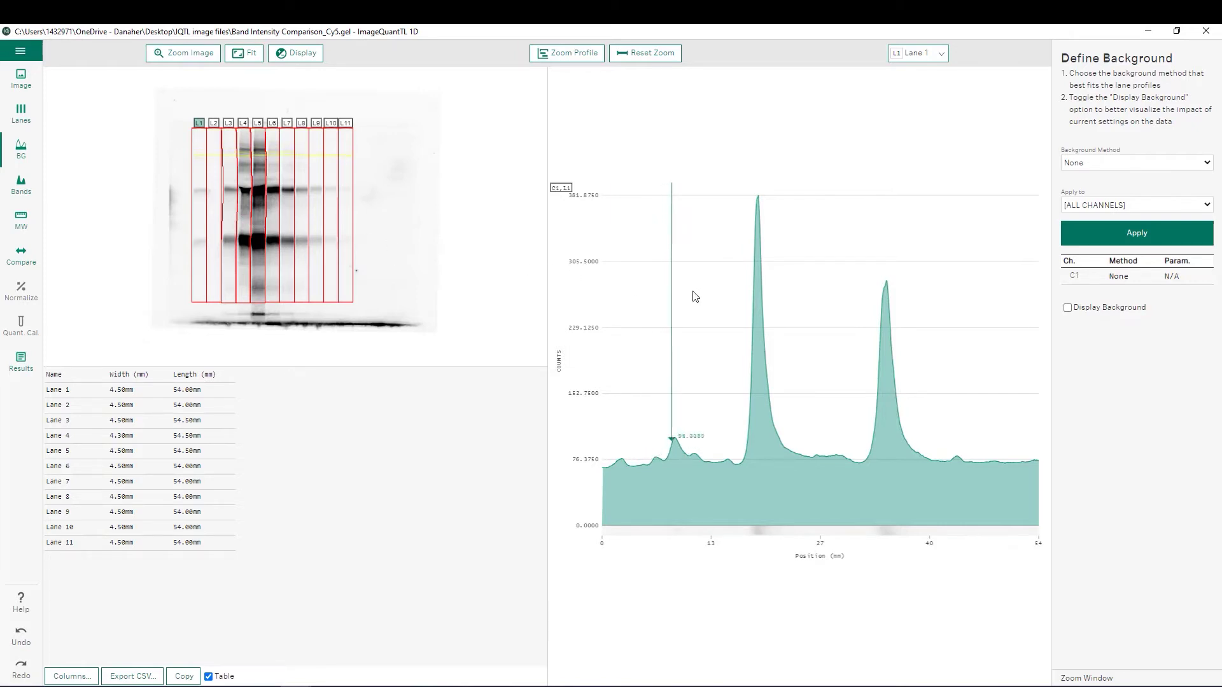
key(Right)
key(Right)
key(Right)
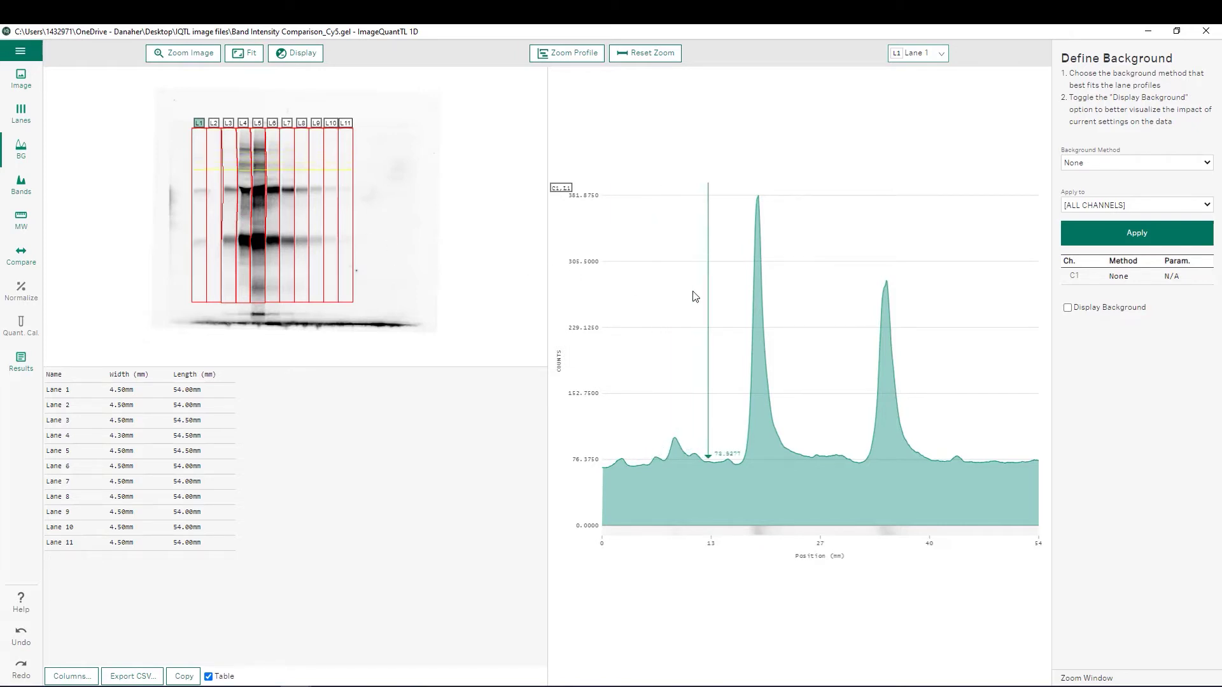
key(Right)
key(Right)
key(Right)
key(Right)
key(Right)
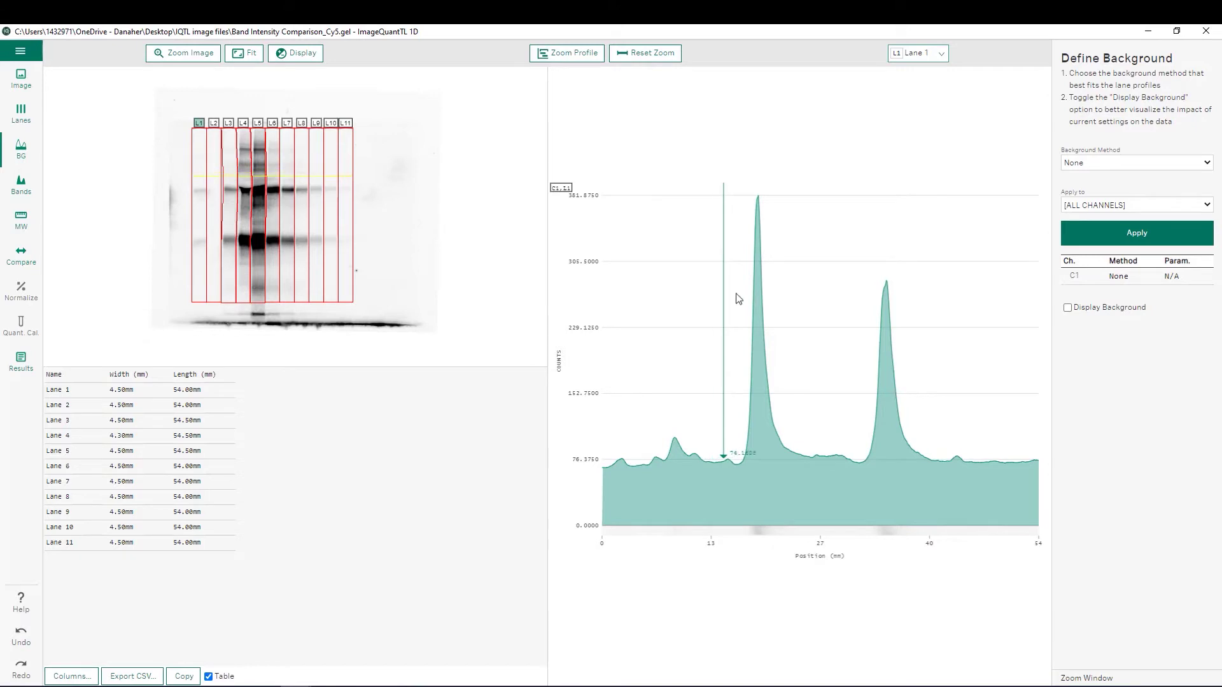
key(Right)
key(Right)
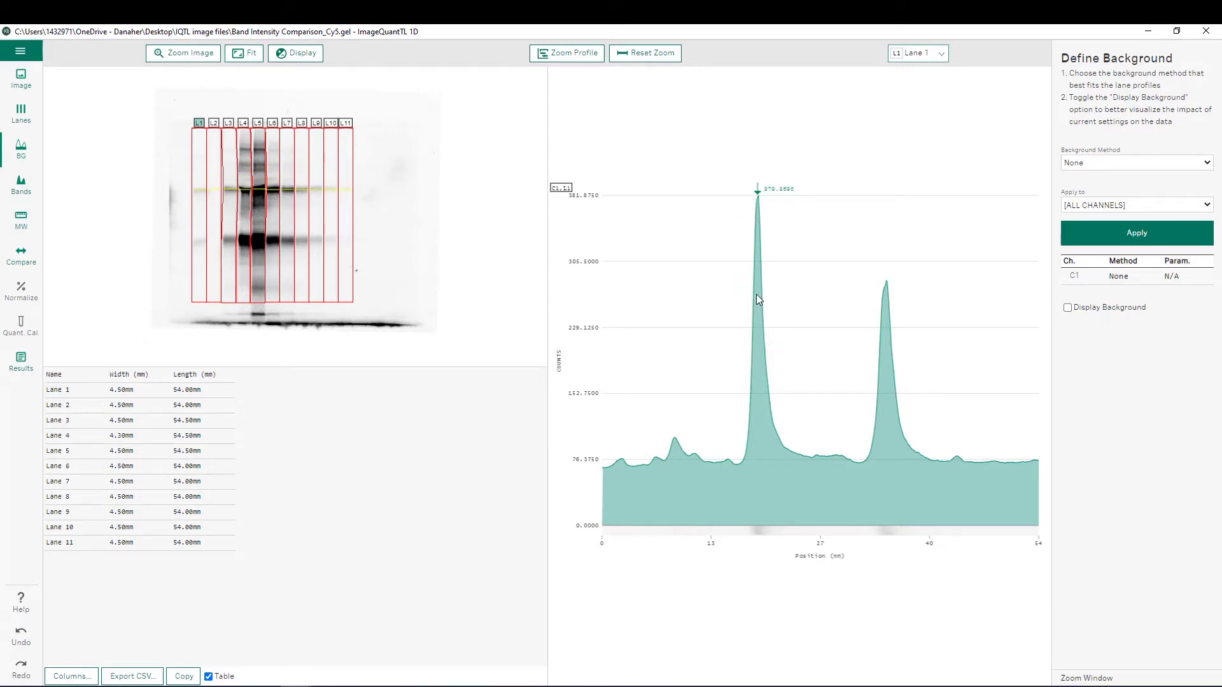
key(Left)
key(Right)
key(Right)
key(Right)
key(Right)
key(Right)
key(Right)
click(272, 125)
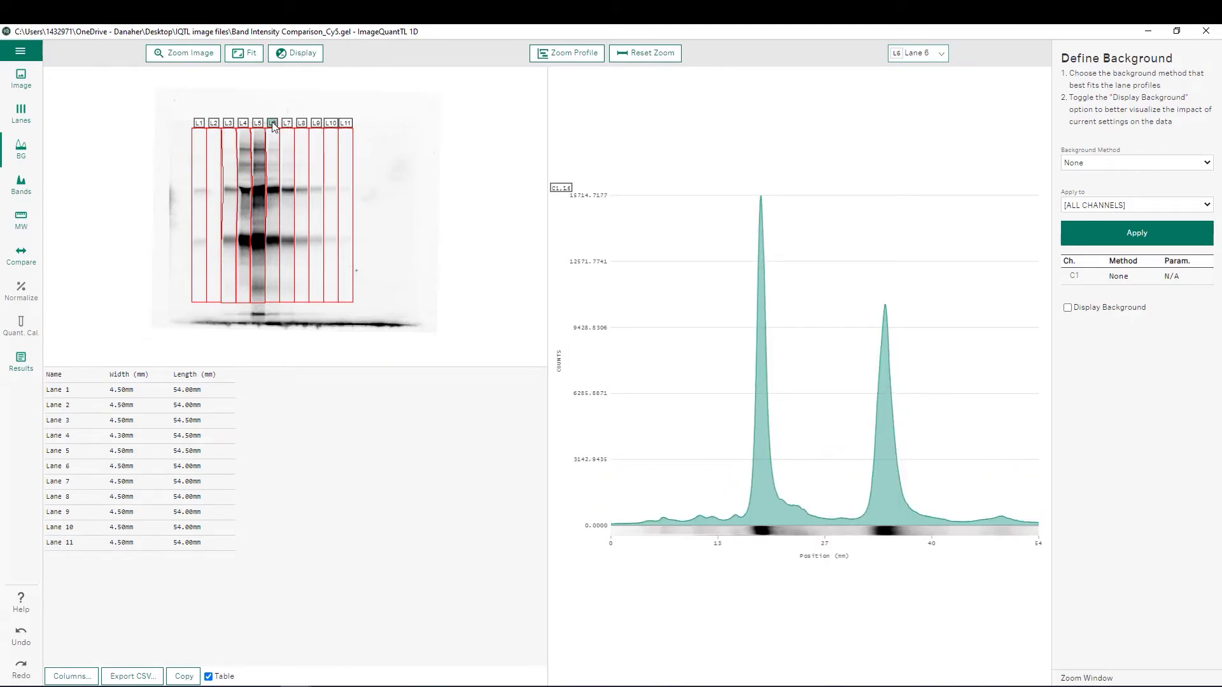
Apply Rolling Ball background subtraction with radius 2 to all channels.
click(1208, 165)
key(Down)
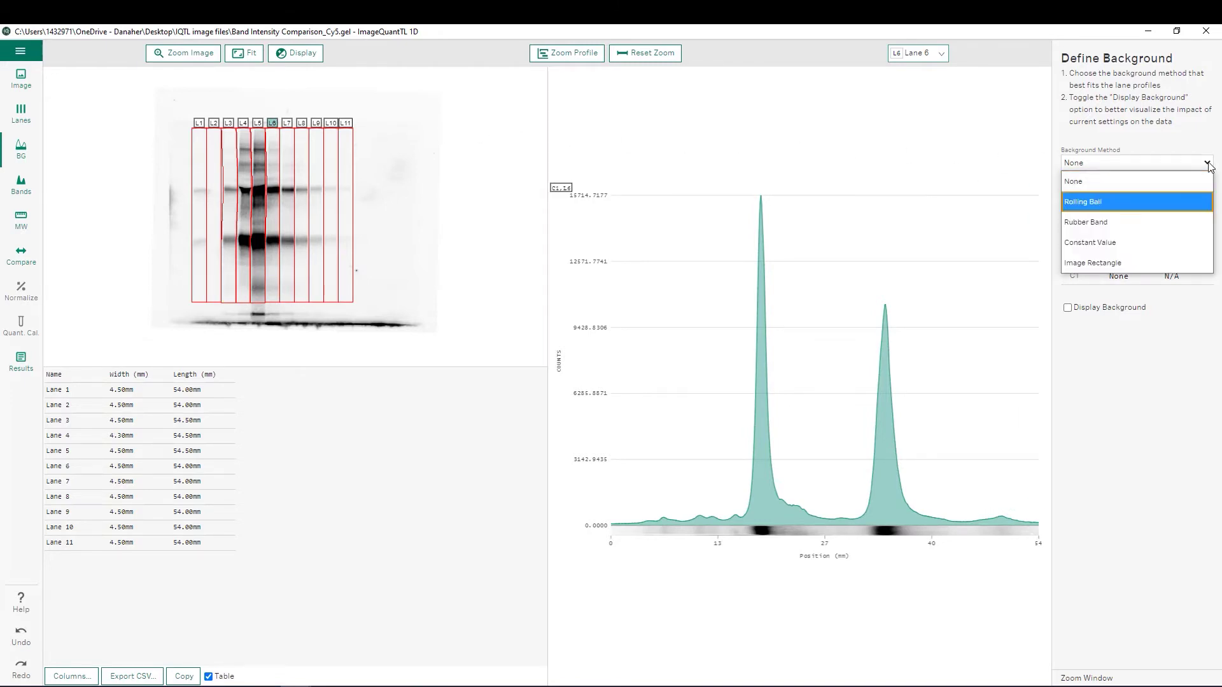
key(Down)
key(Down)
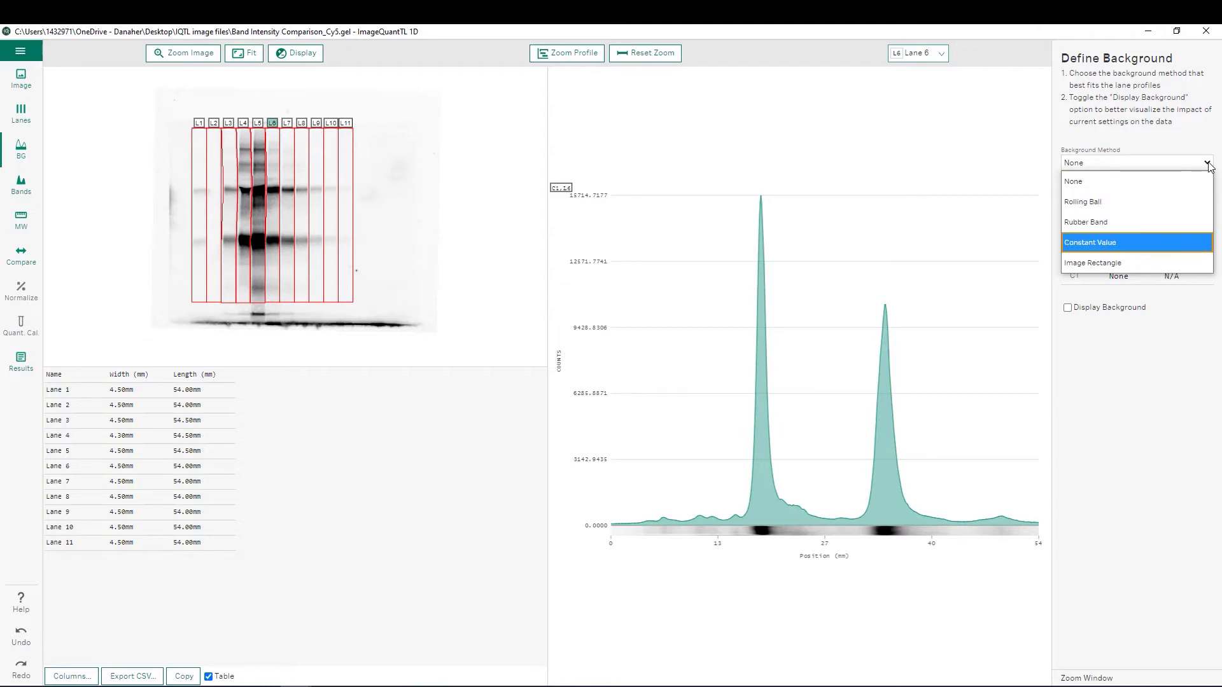
key(Down)
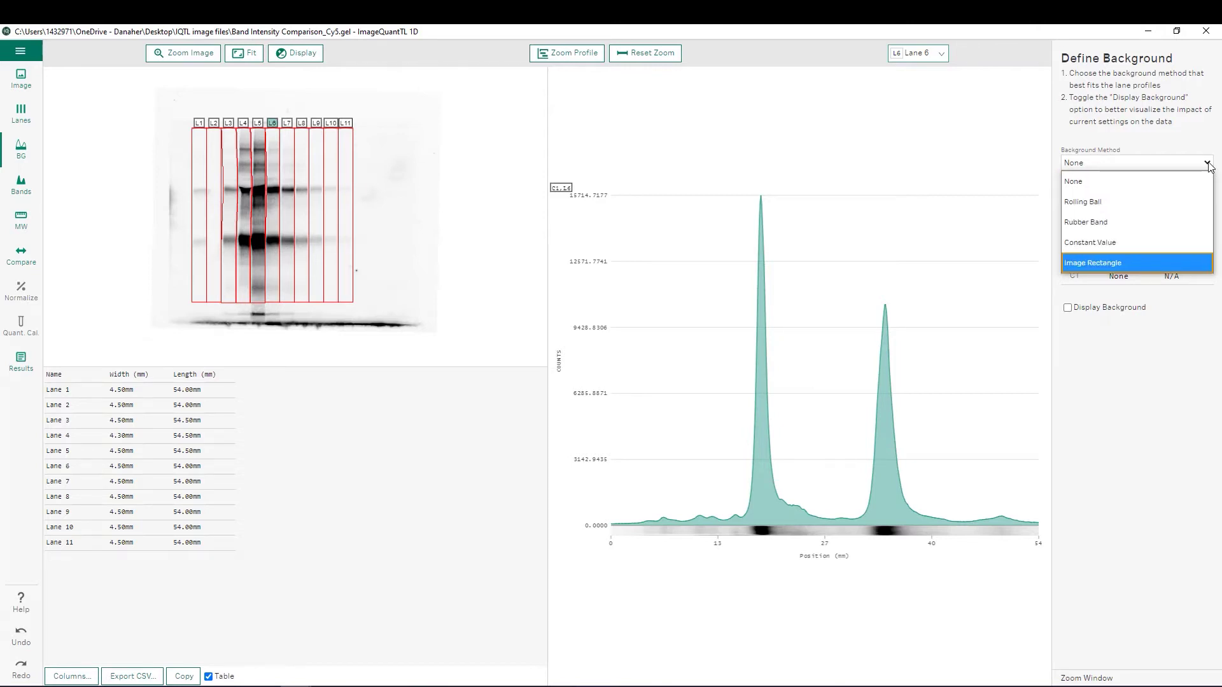
click(1159, 202)
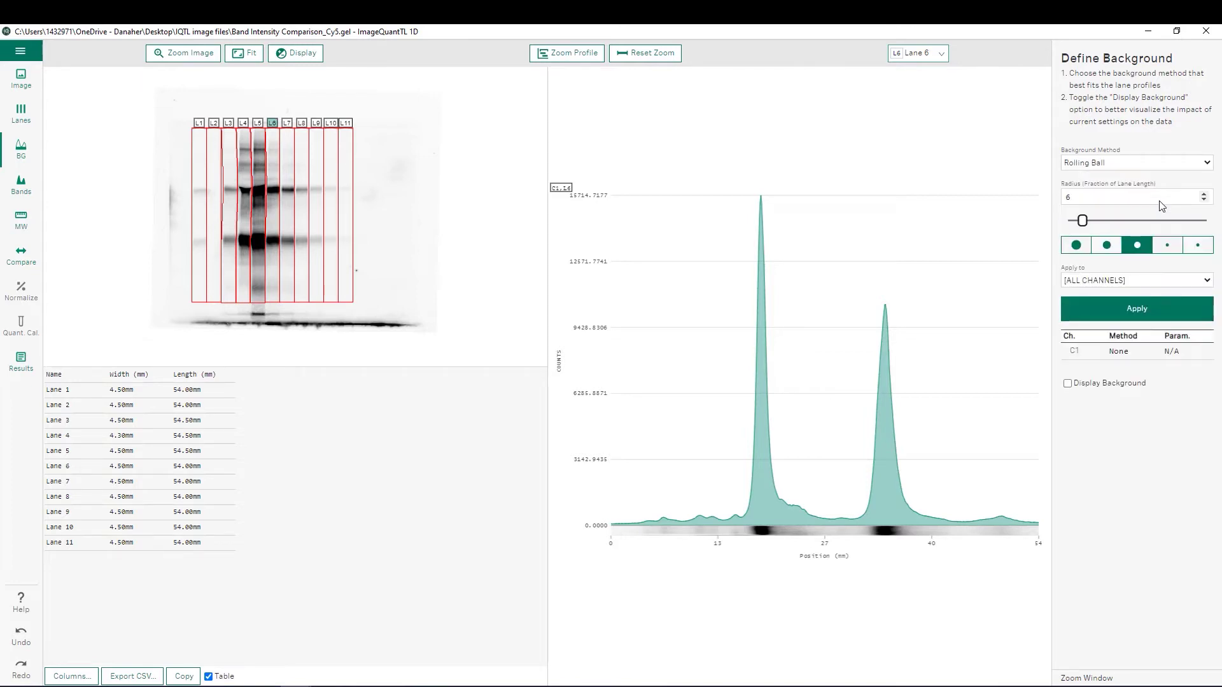
click(1085, 248)
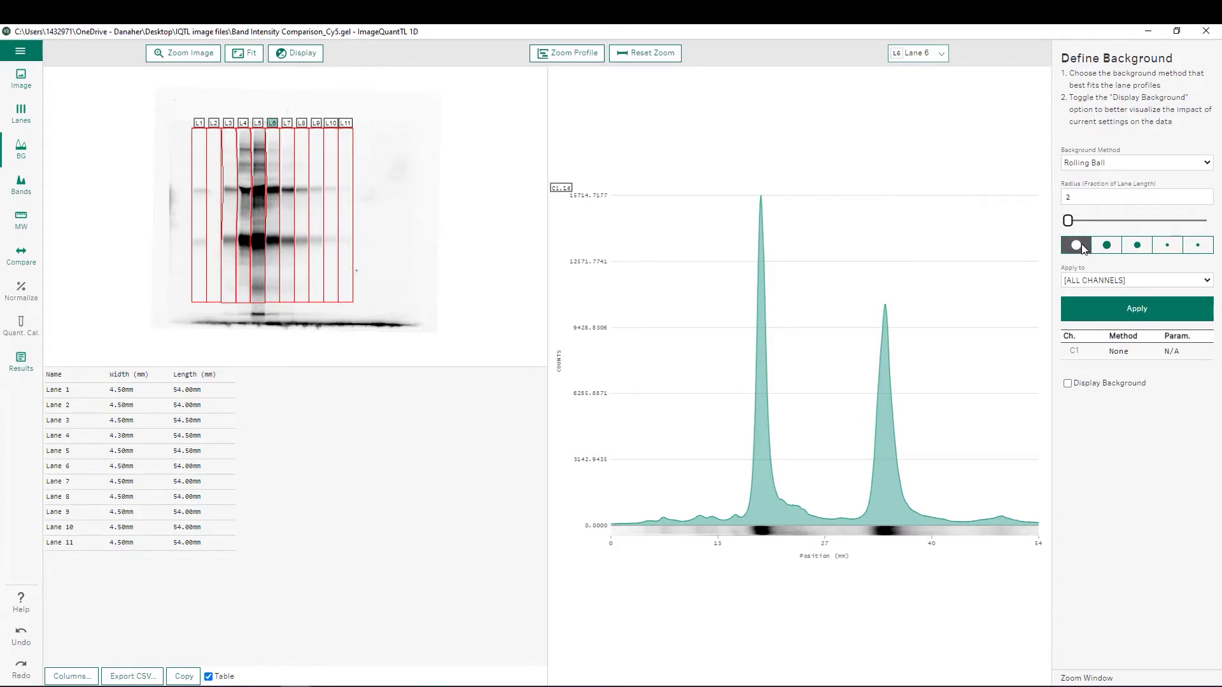
click(1131, 314)
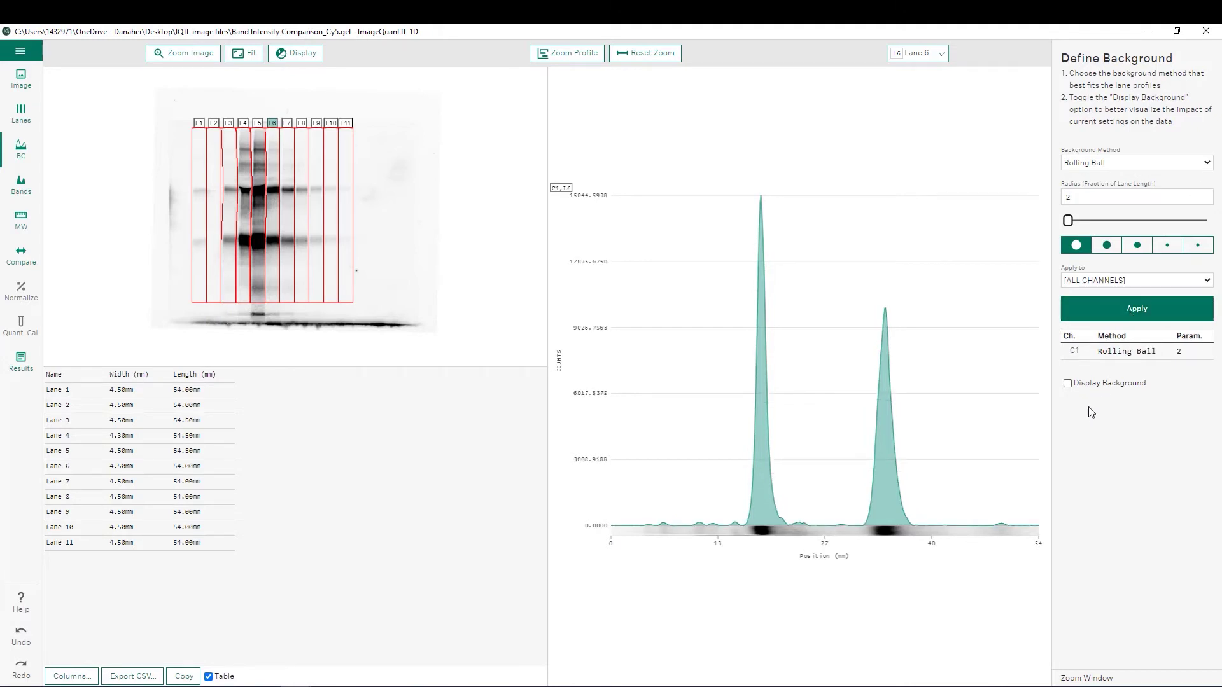
Toggle Display Background to check the background fit on lane 11, then hide it.
click(1067, 384)
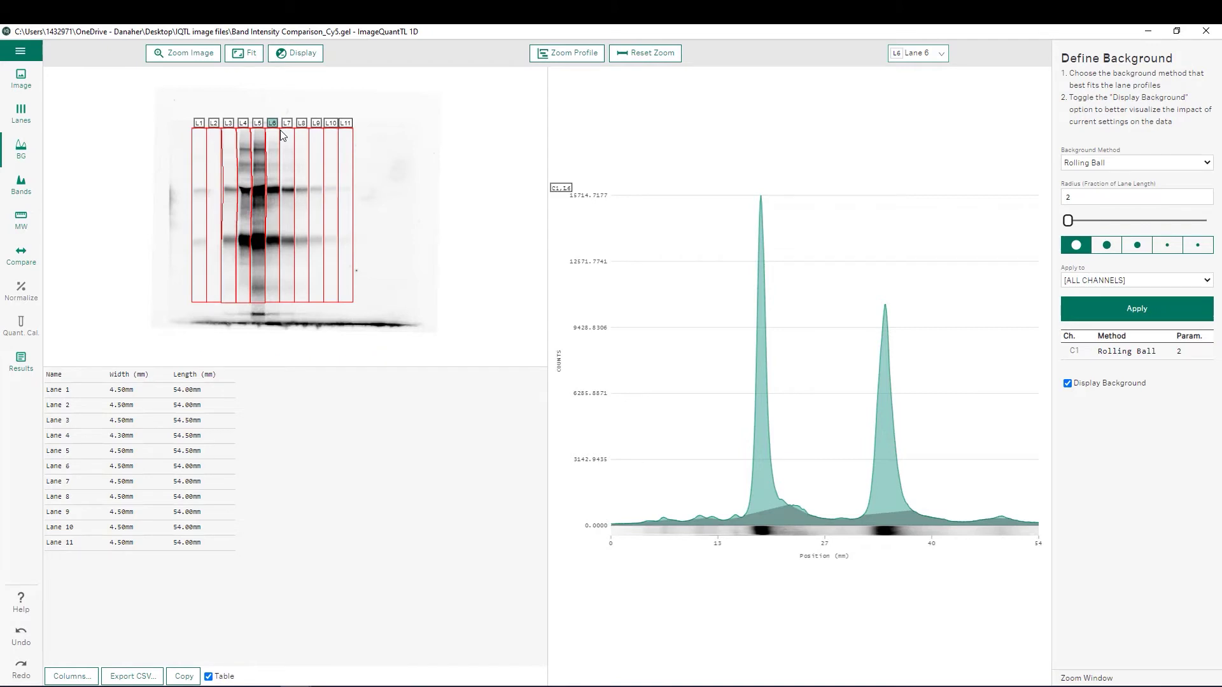
click(344, 124)
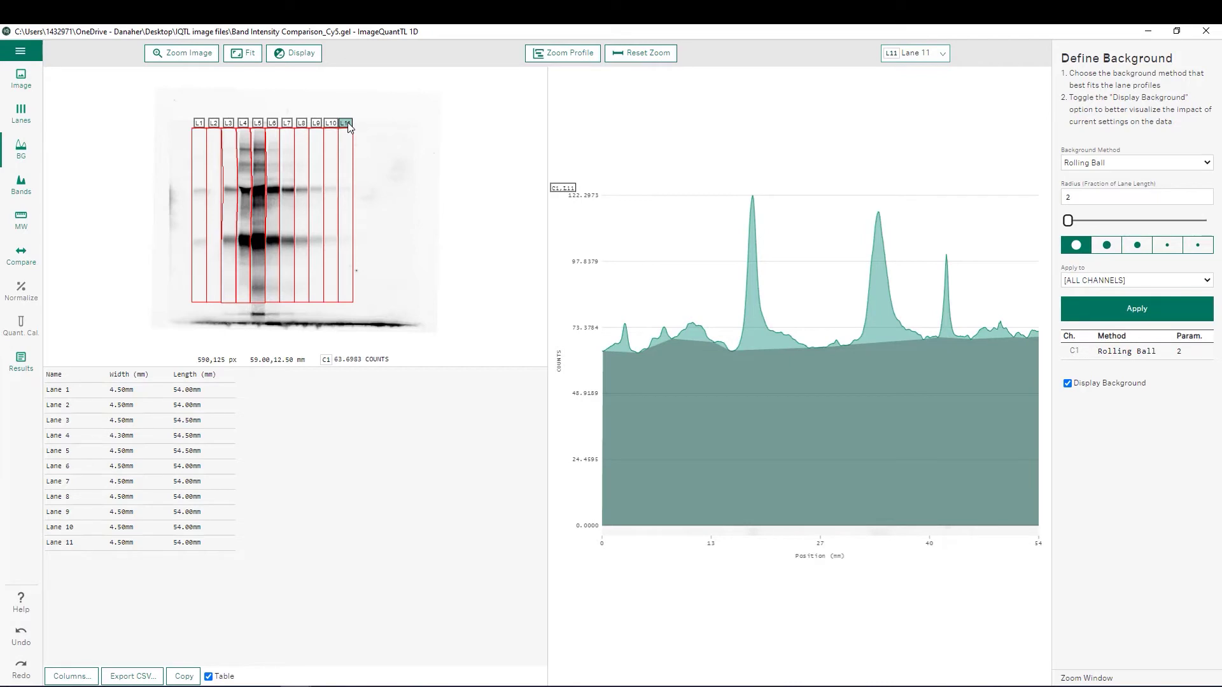
click(1067, 384)
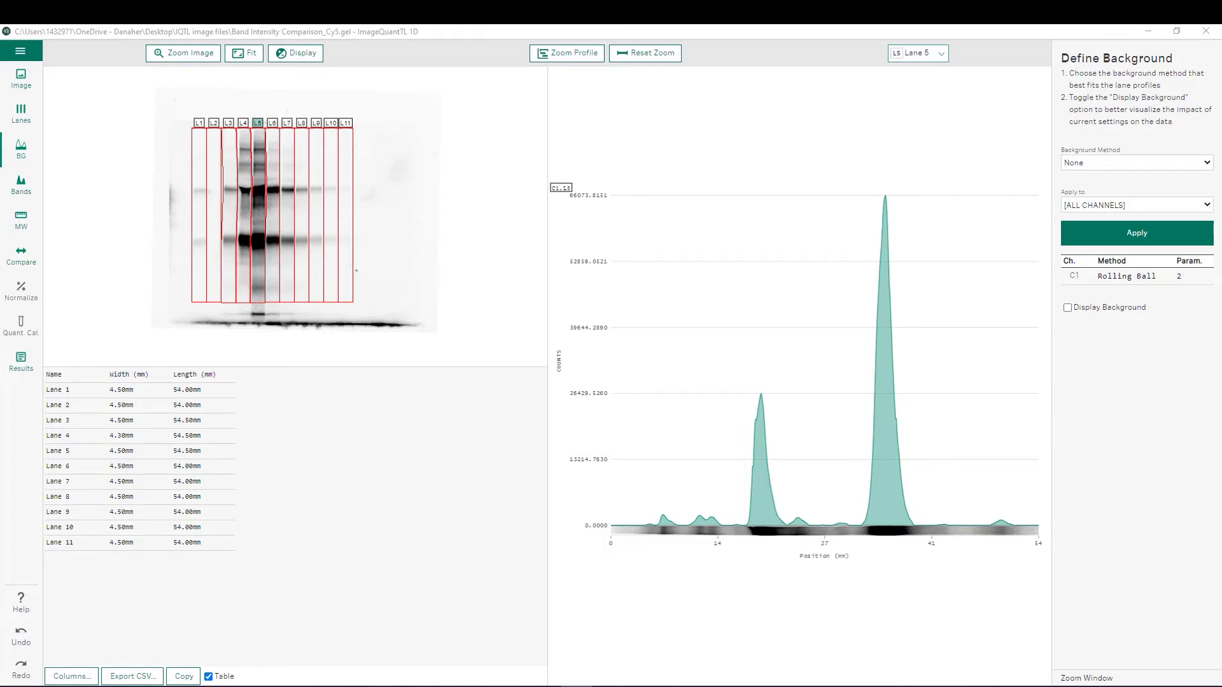
Run automatic band detection (Min-Slope 100, Noise 4, % Max-Peak 3) in the Bands step.
click(26, 195)
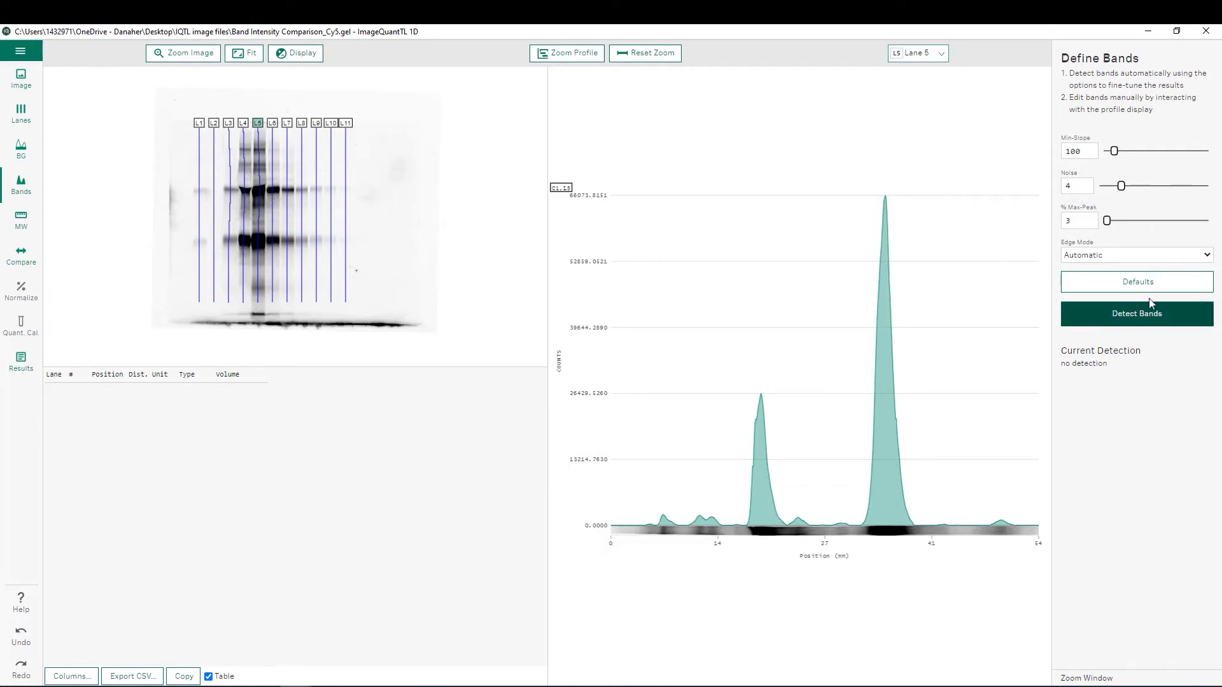
click(1150, 320)
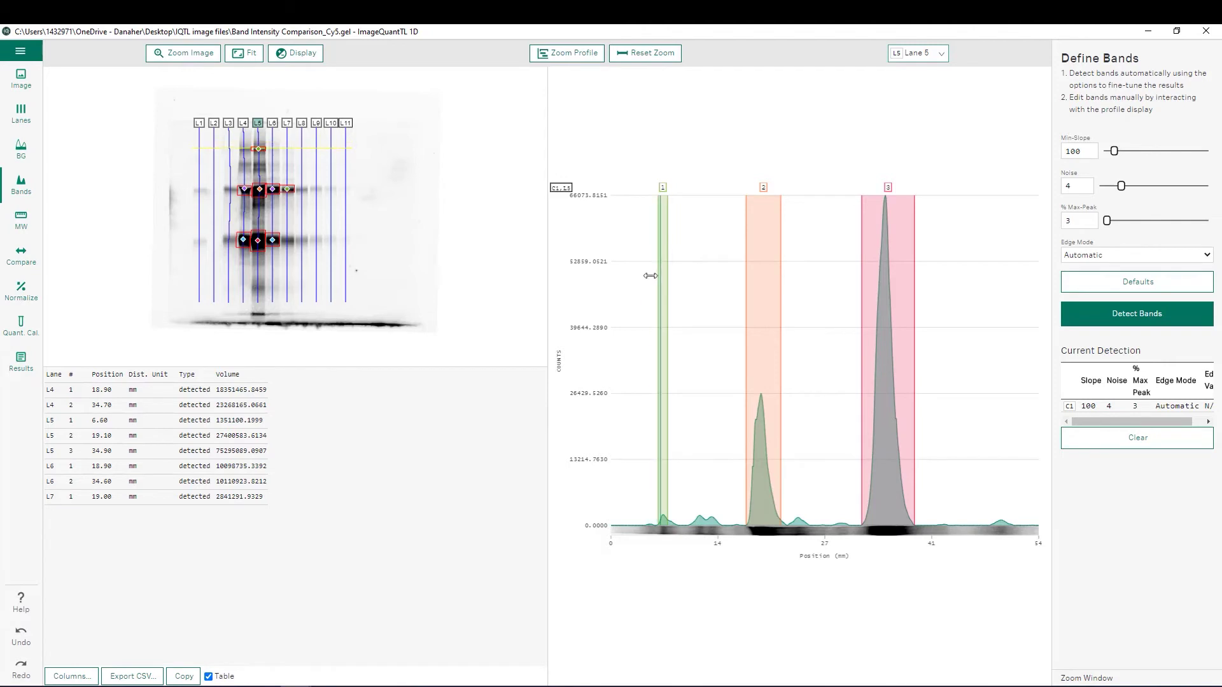
Delete lane 5's small band at 6.80 mm, keeping the bands at 19.10 and 34.90 mm.
right_click(667, 297)
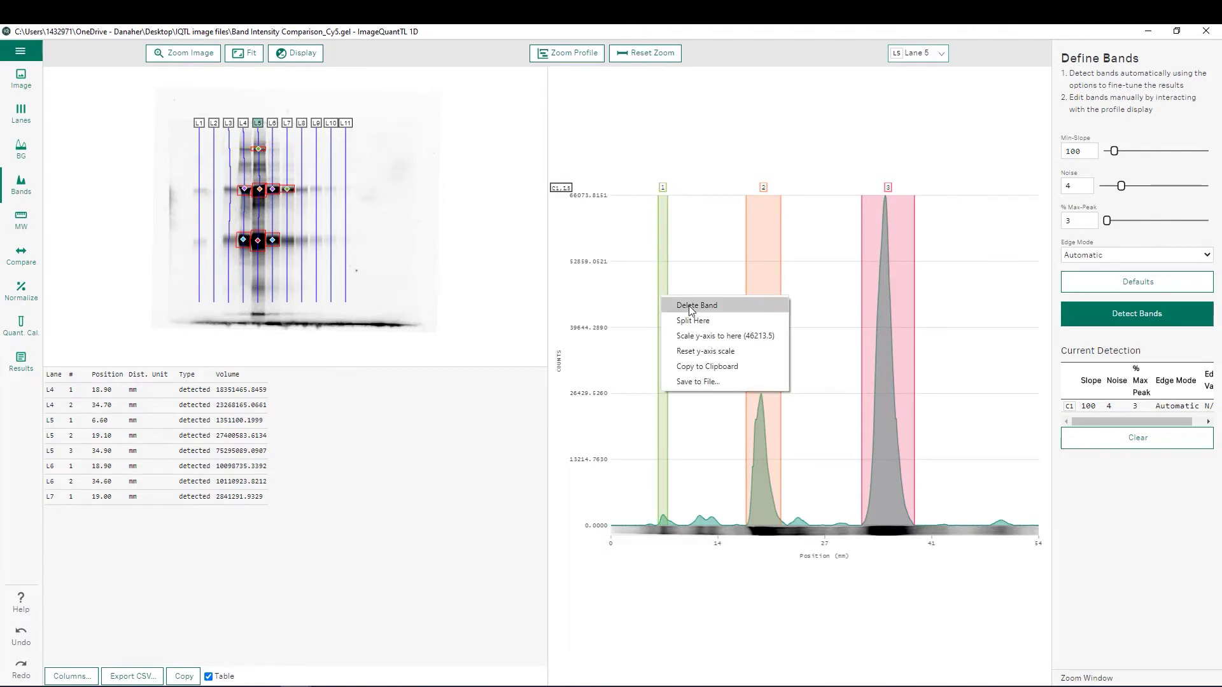
click(691, 307)
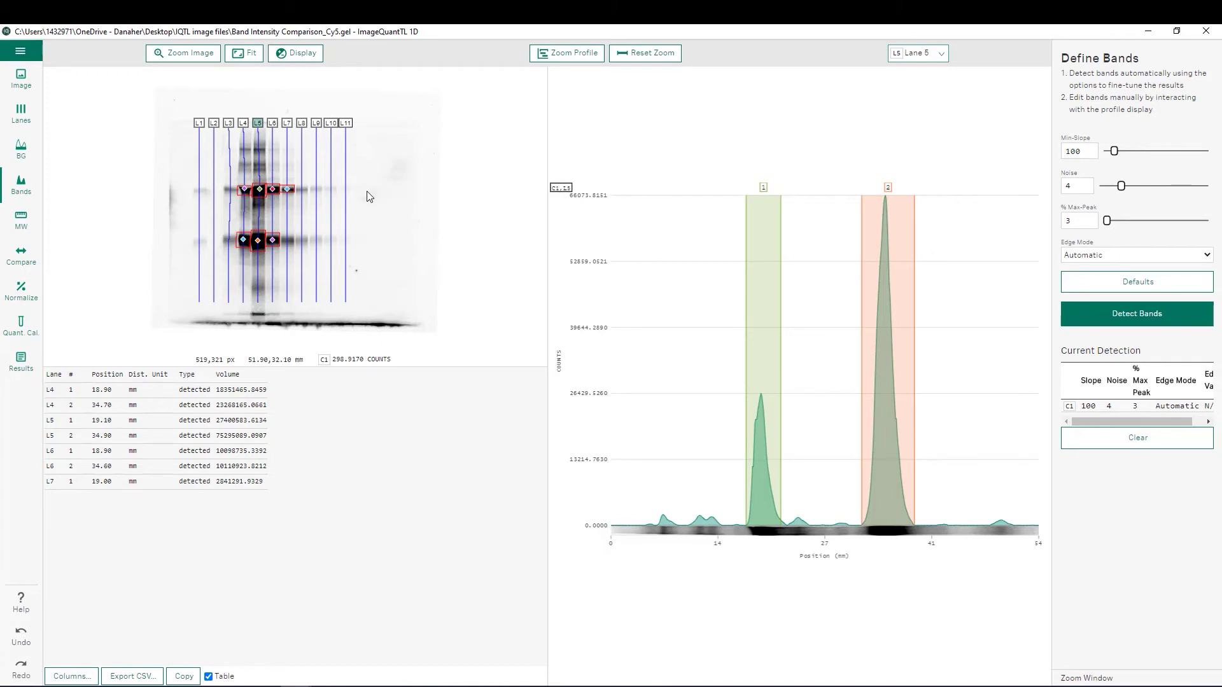
Mark manual bands over the two peaks in each of lanes 1 and 3.
click(200, 124)
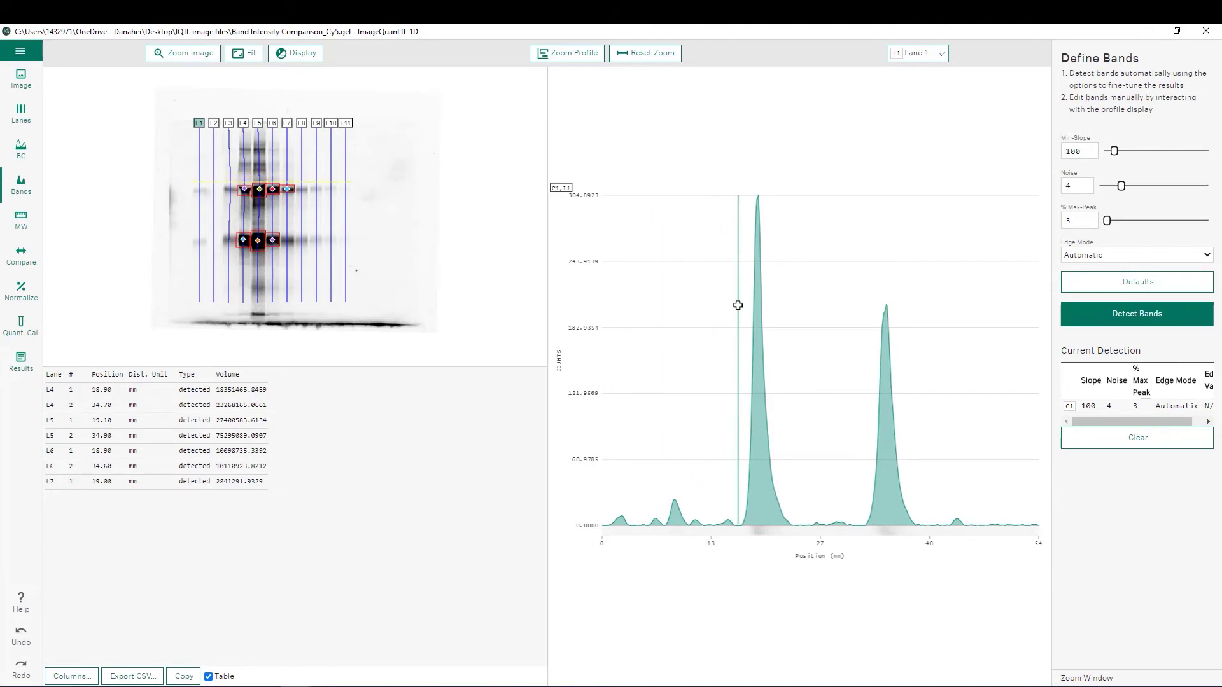
drag(738, 306, 793, 308)
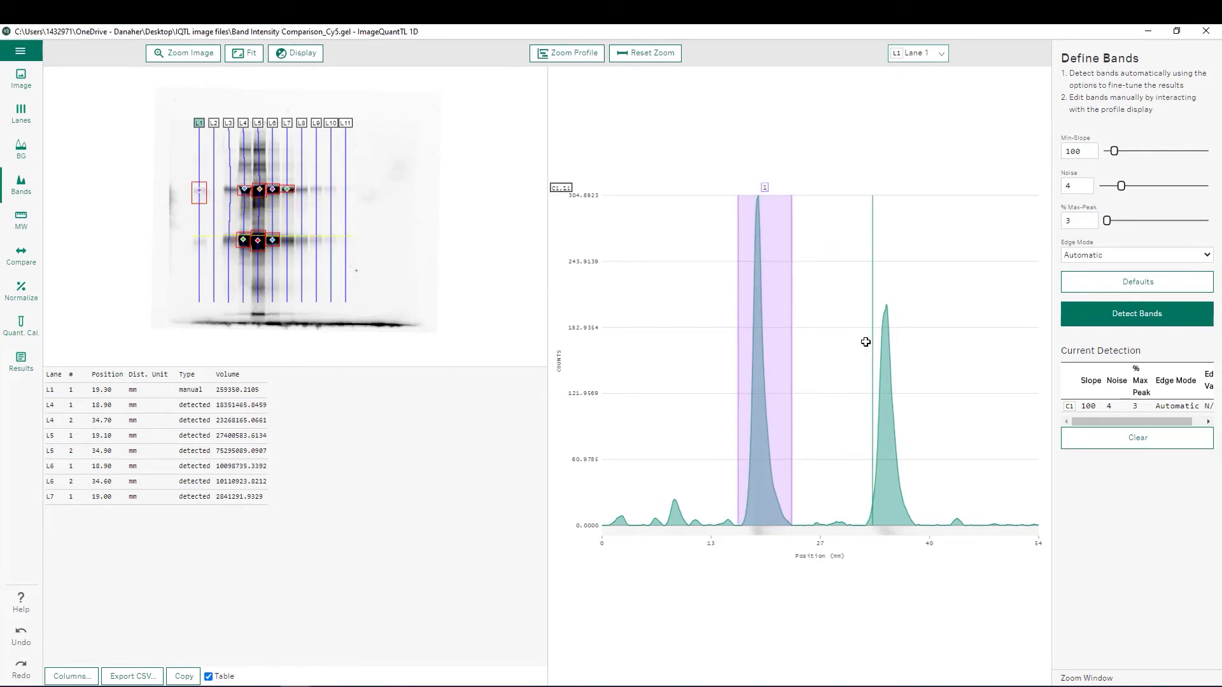
drag(865, 341, 917, 346)
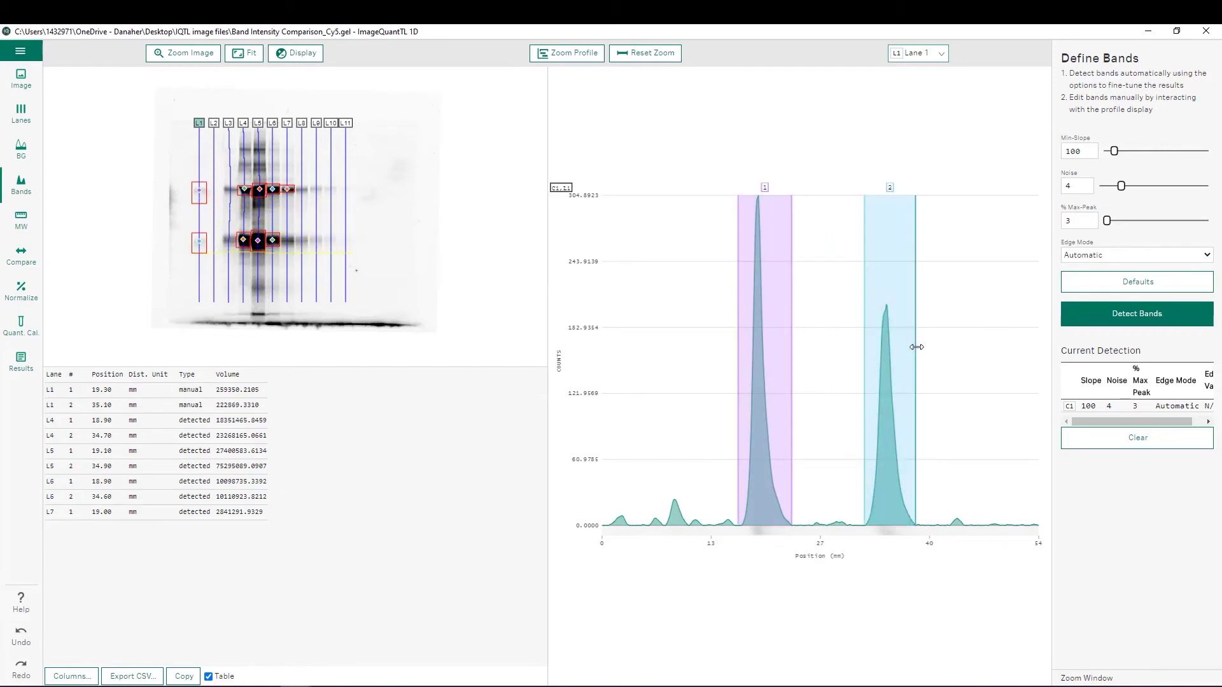
click(230, 125)
drag(741, 346, 789, 348)
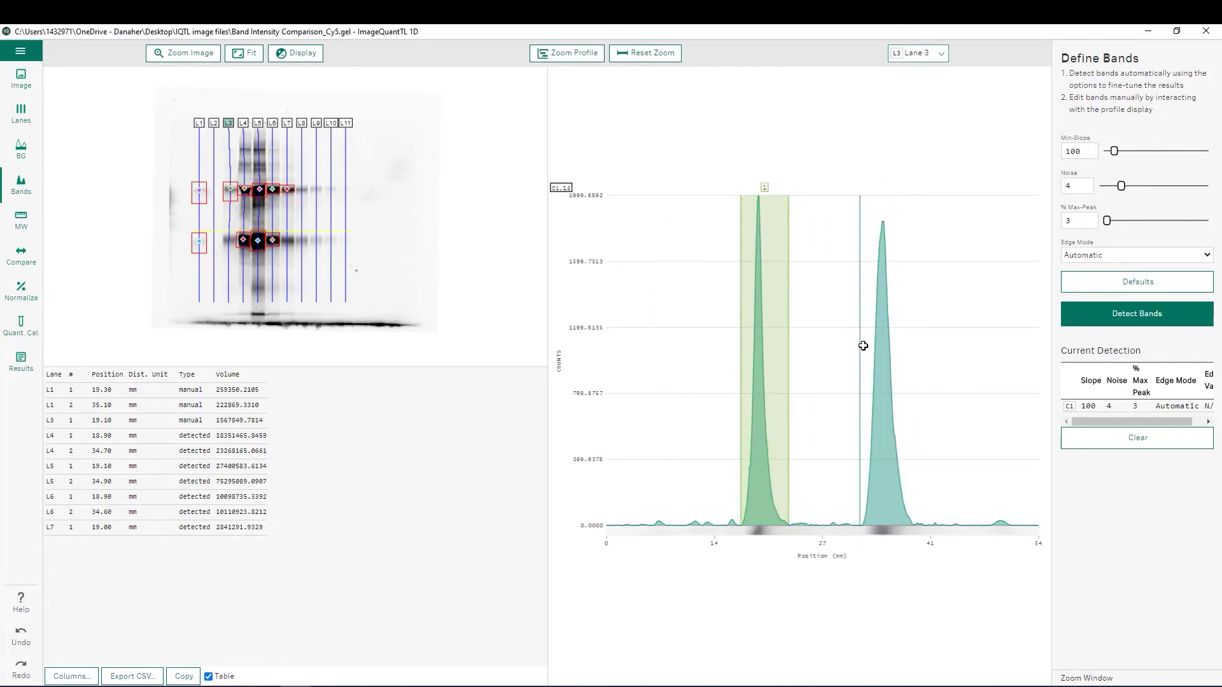
drag(863, 348, 914, 351)
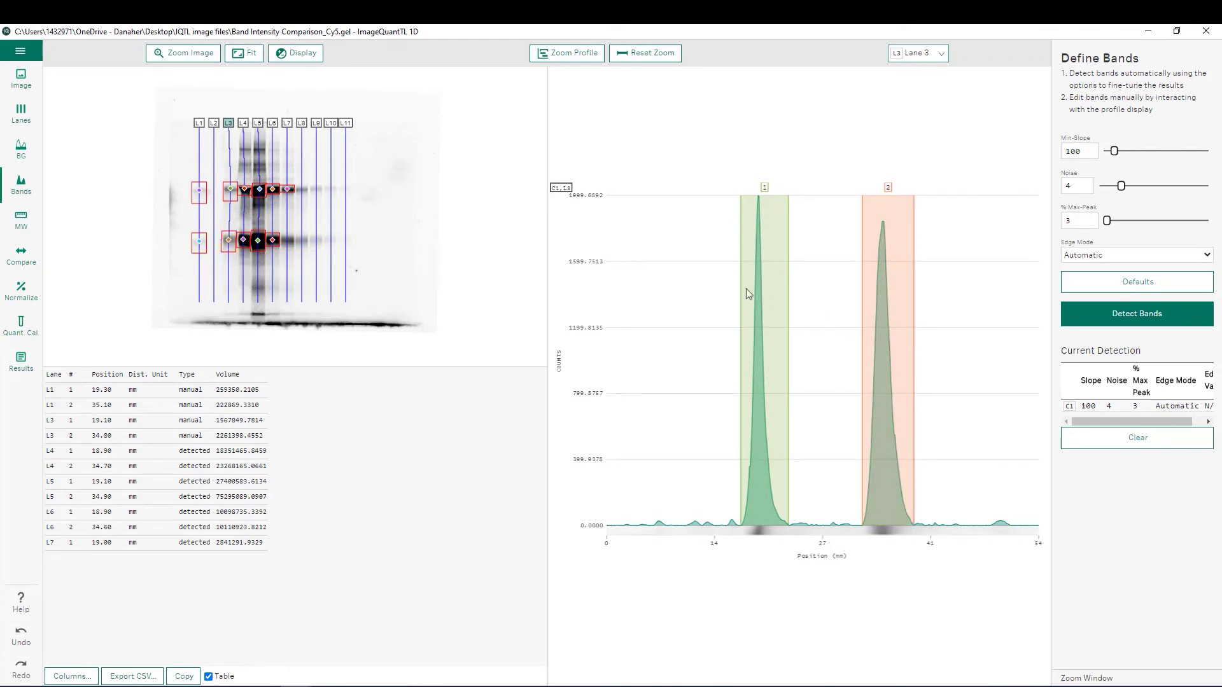
Widen lane 7's first band on both edges and add a second band at 34.60 mm.
click(287, 124)
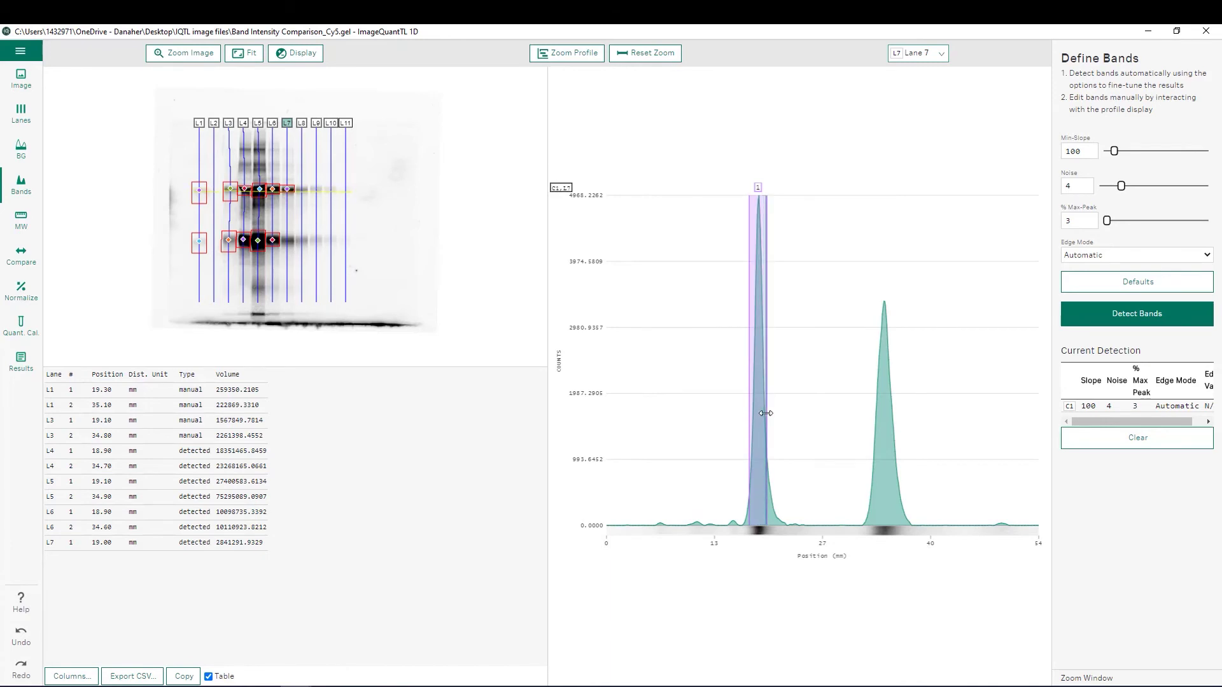
drag(765, 413, 787, 414)
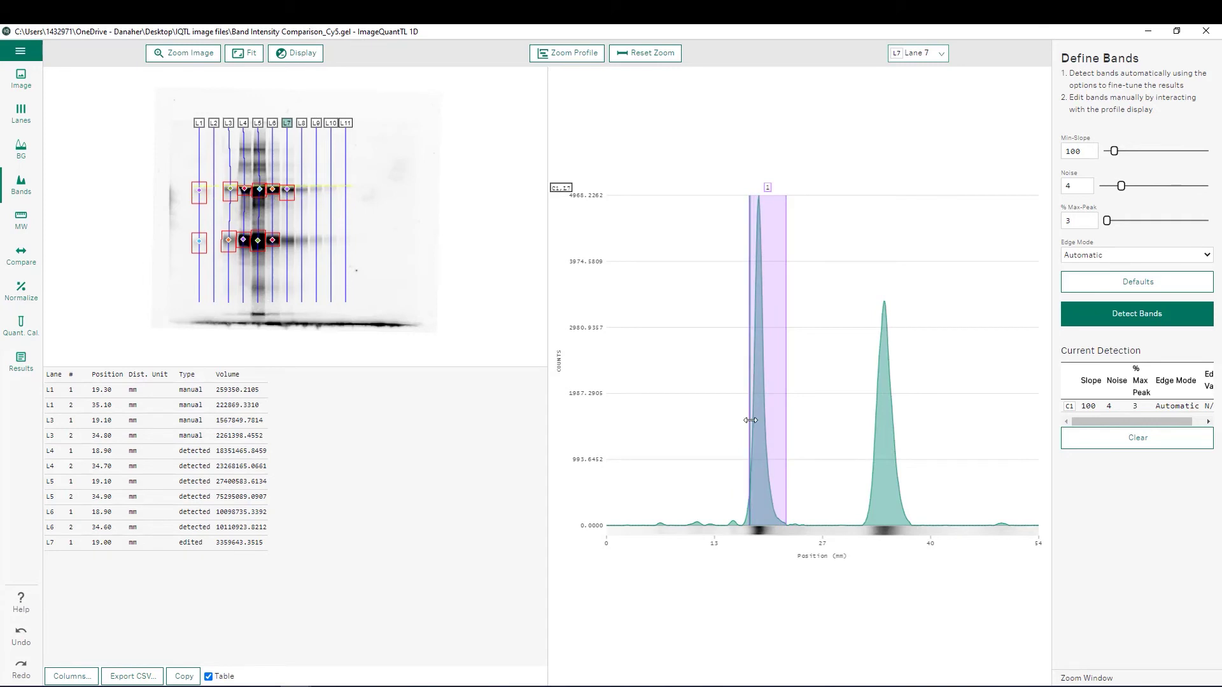
drag(749, 420, 741, 418)
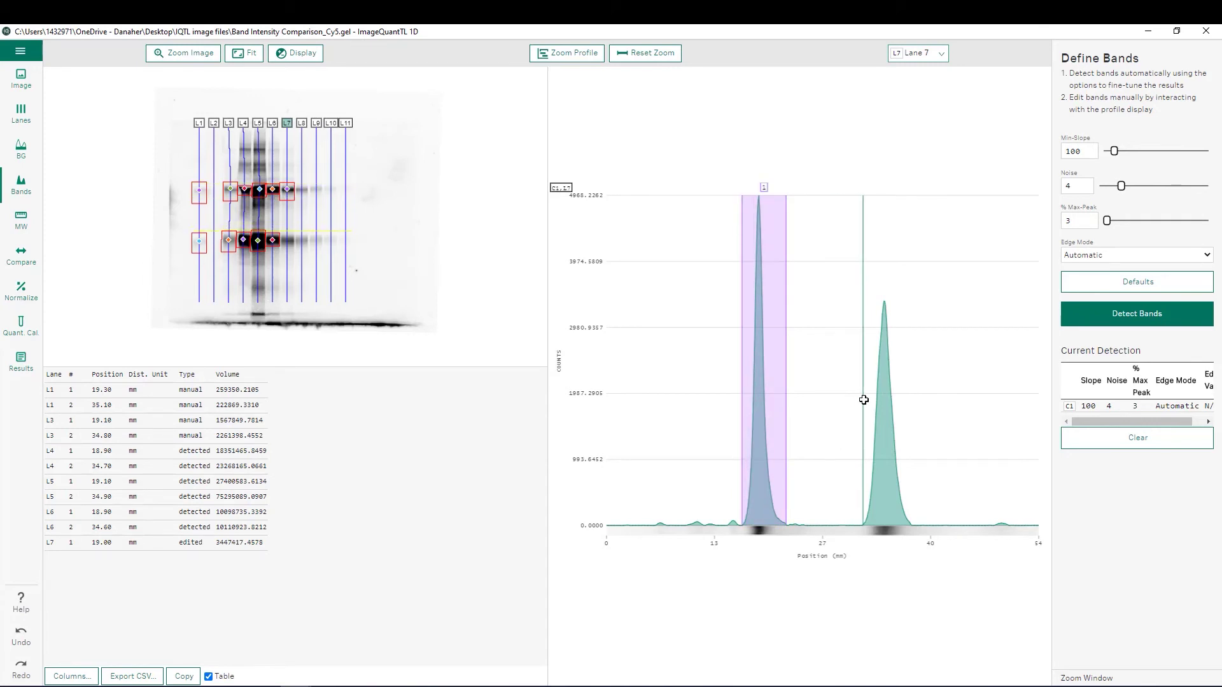
drag(863, 402, 913, 403)
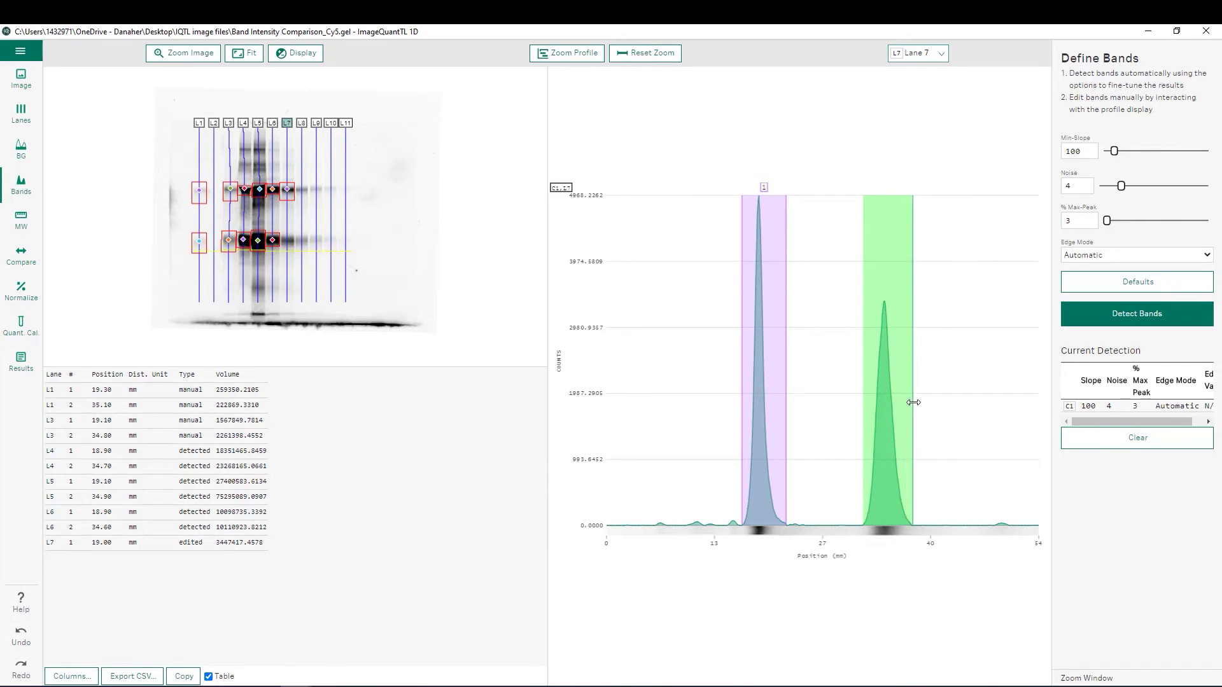
Mark two bands over the peaks of lanes 8, 9 and 10 (lane 10 at 18.60 and 34.30 mm).
click(302, 123)
right_click(766, 294)
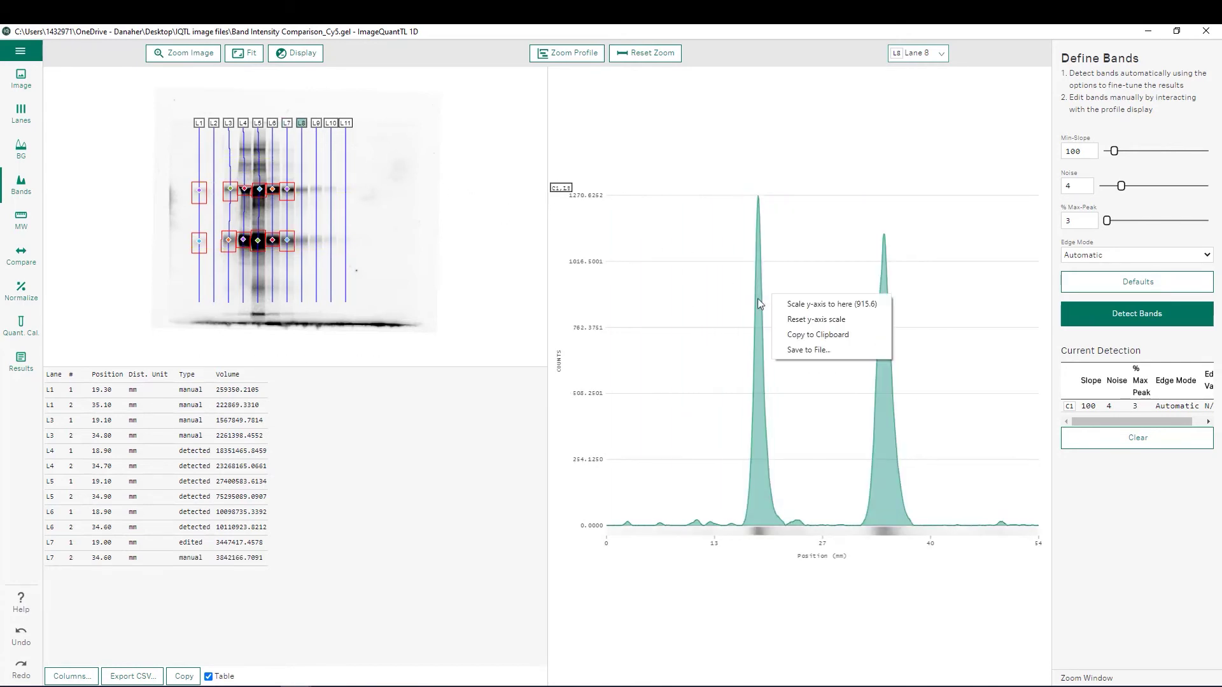
drag(737, 349, 787, 349)
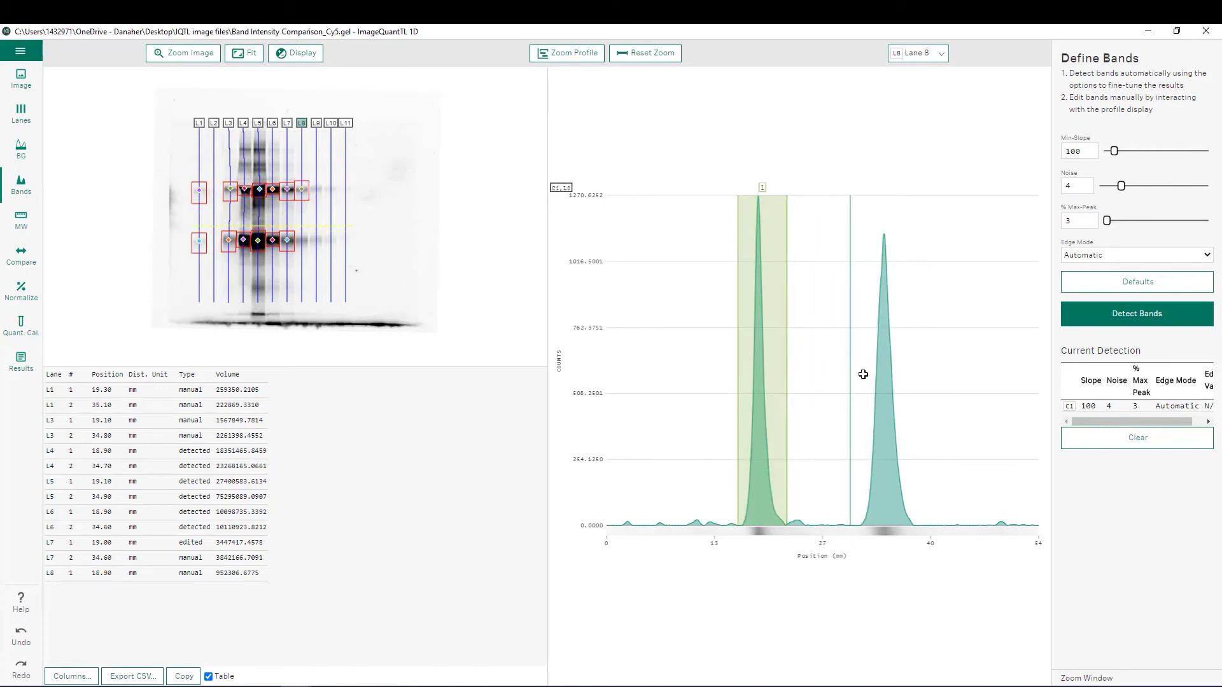
drag(862, 375, 913, 383)
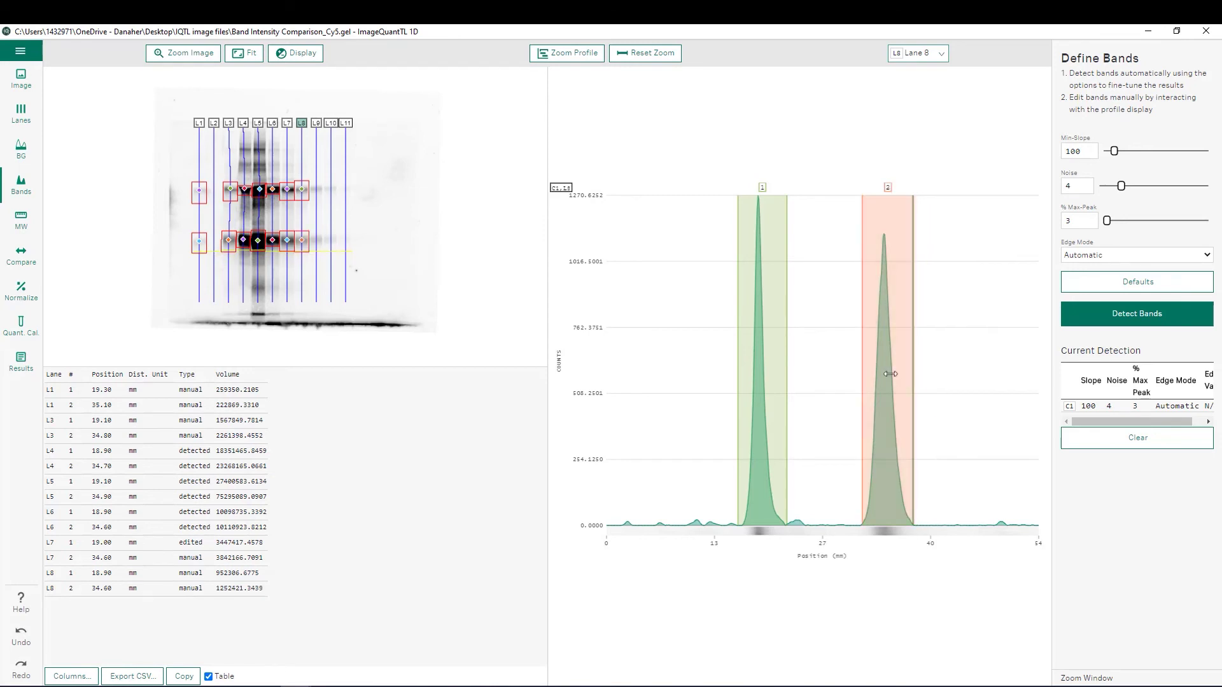
click(320, 125)
drag(732, 344, 780, 345)
drag(856, 373, 913, 379)
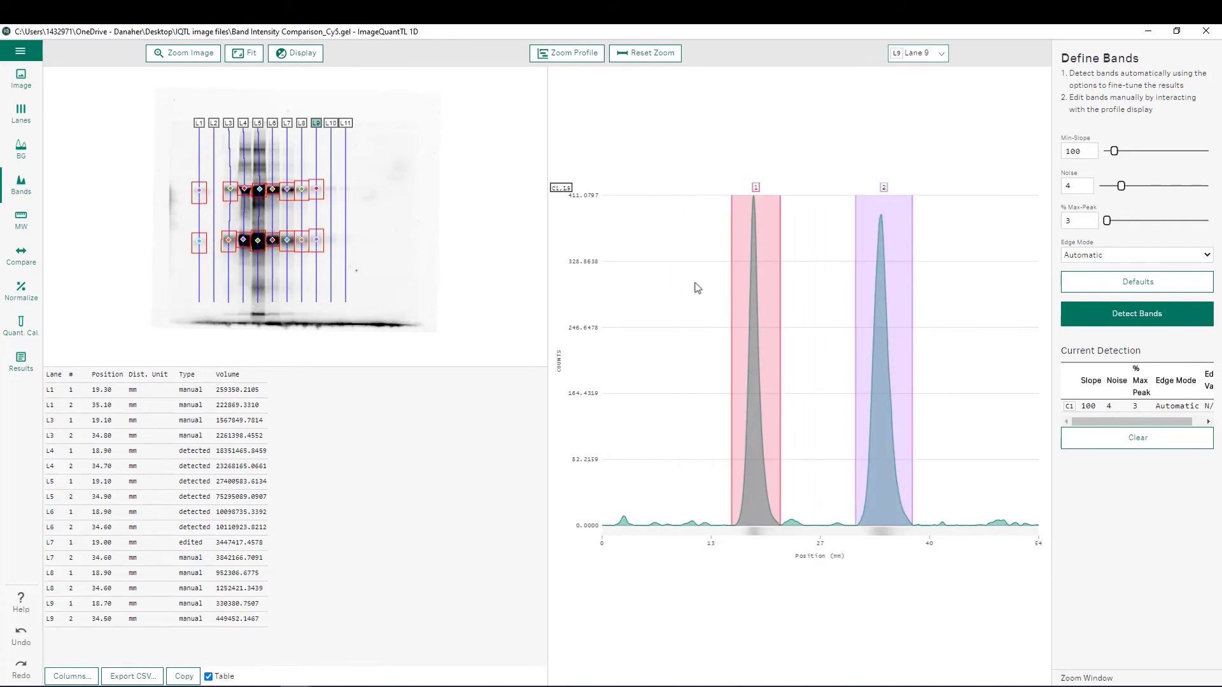
click(333, 123)
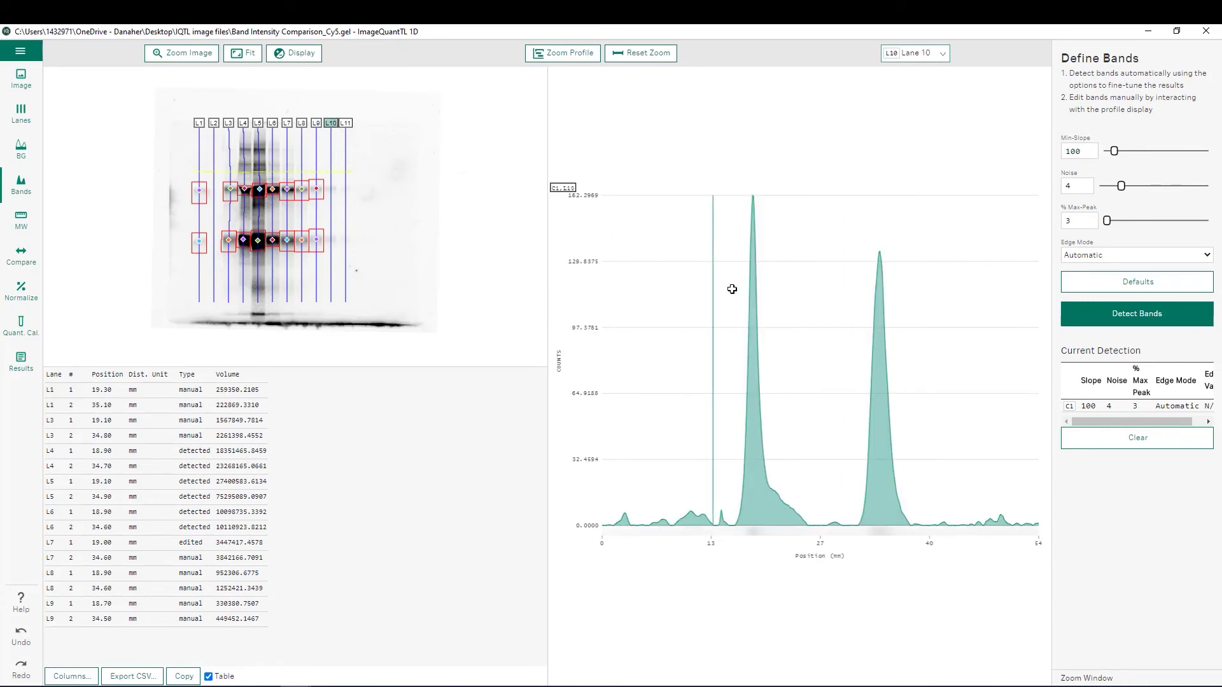
drag(732, 289, 780, 289)
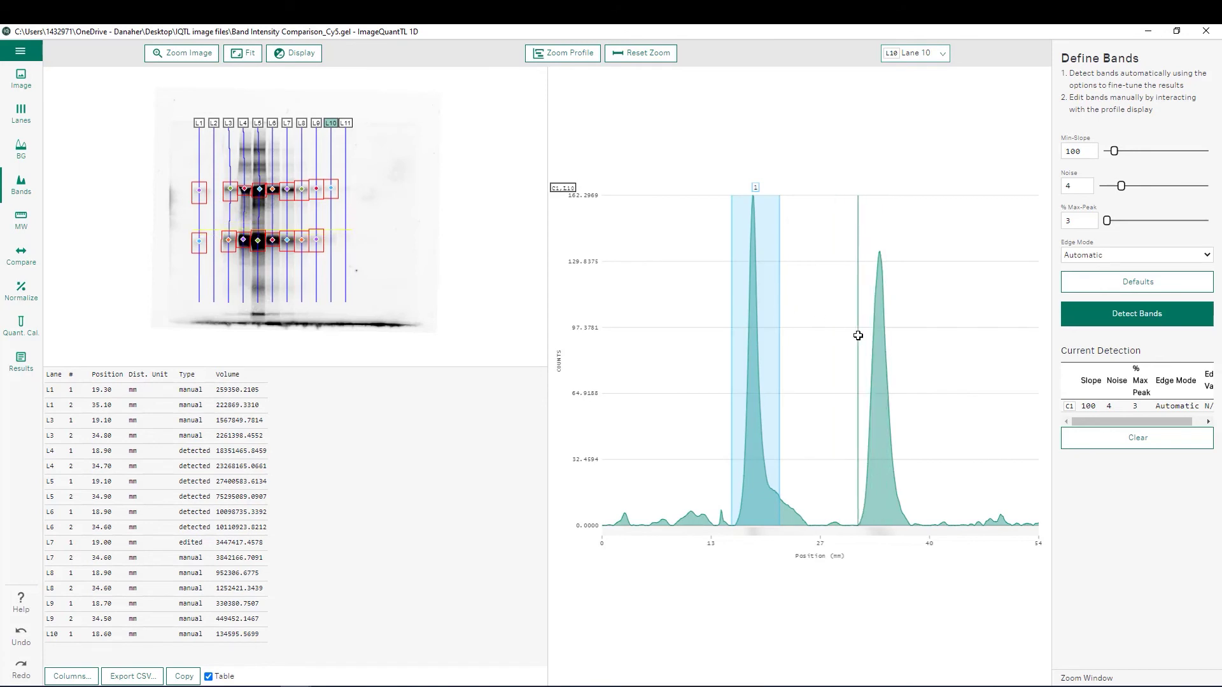
drag(857, 336, 911, 338)
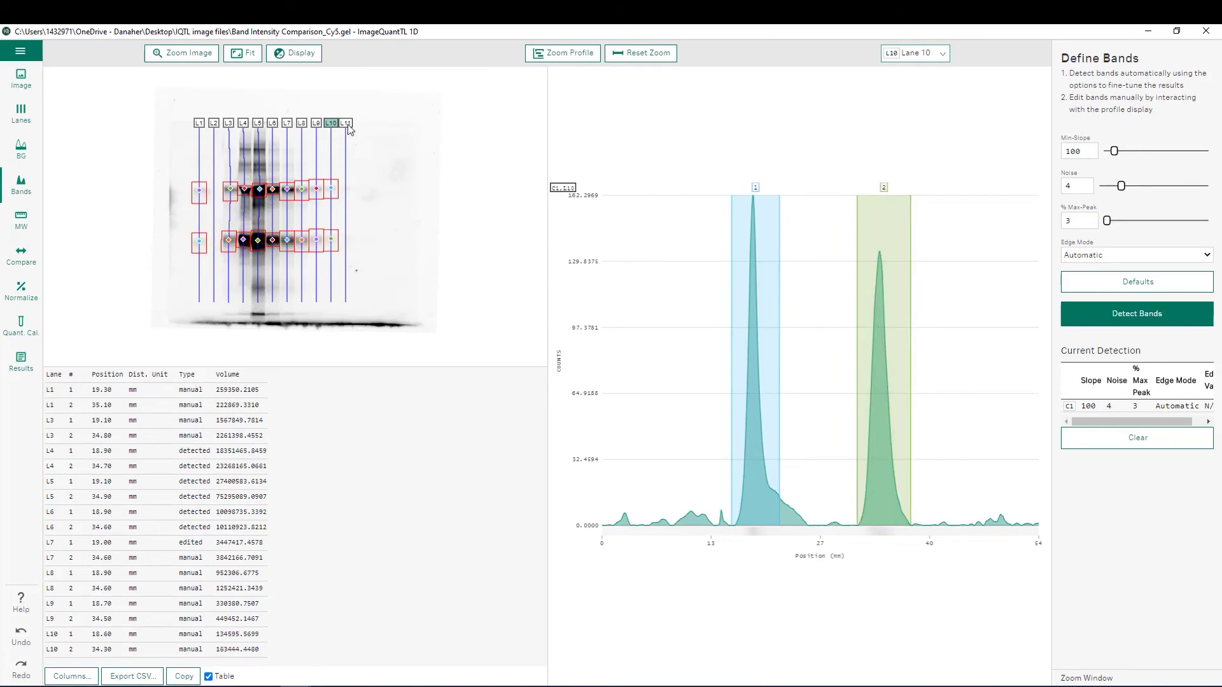
Add two manual bands to lane 11, the first at 18.60 mm, and copy the volume table.
click(347, 125)
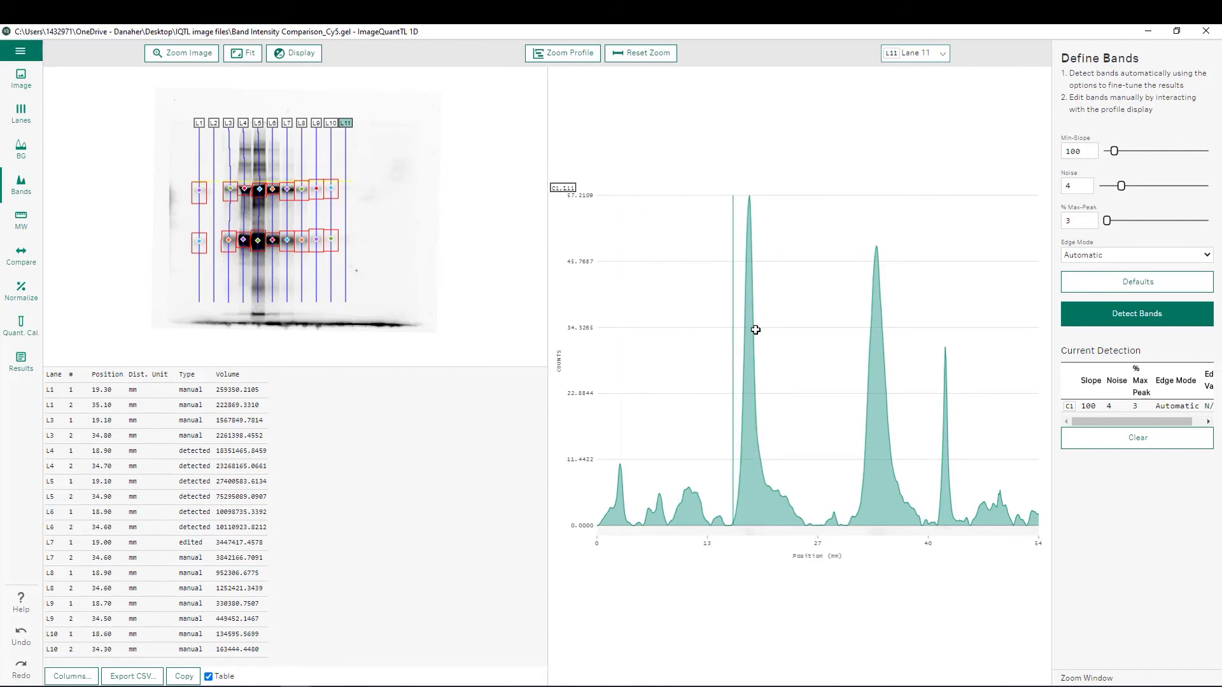
drag(730, 342, 774, 338)
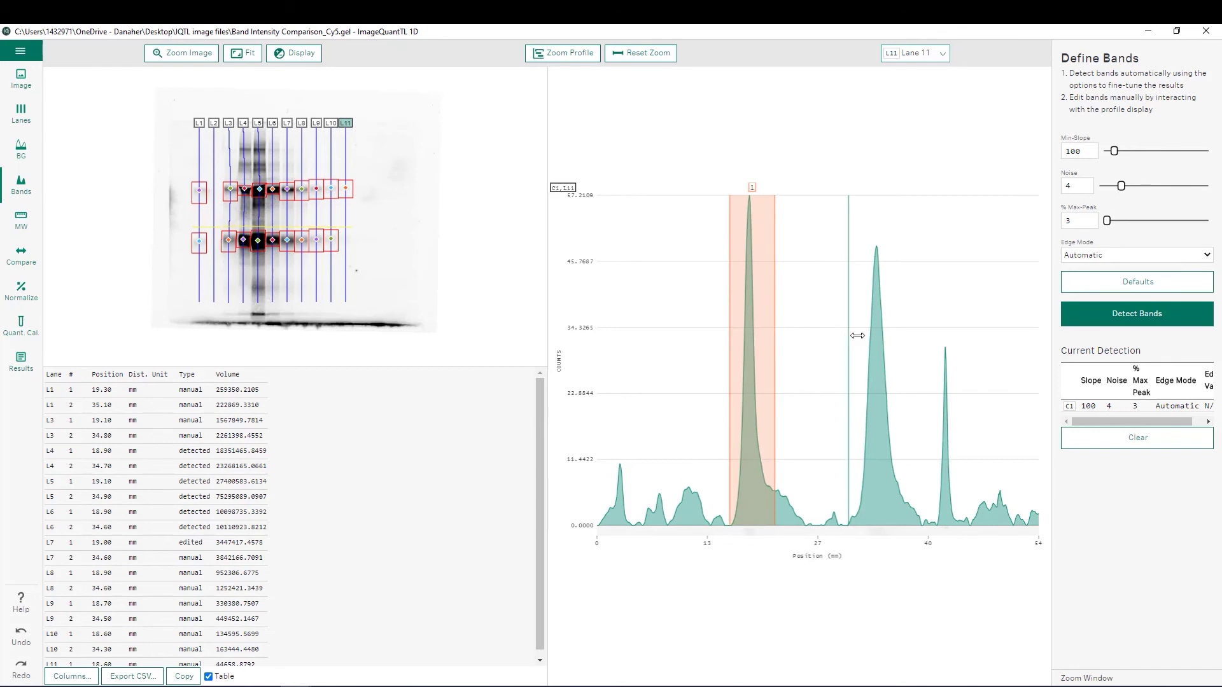
drag(849, 336, 905, 331)
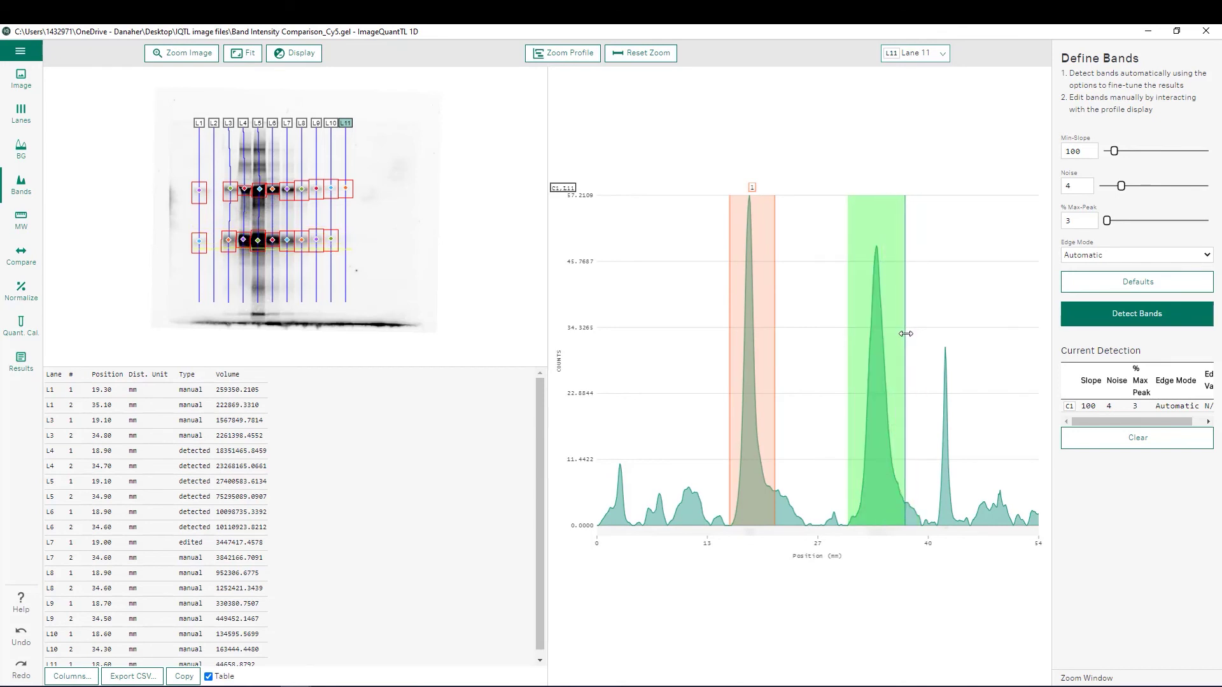
click(849, 336)
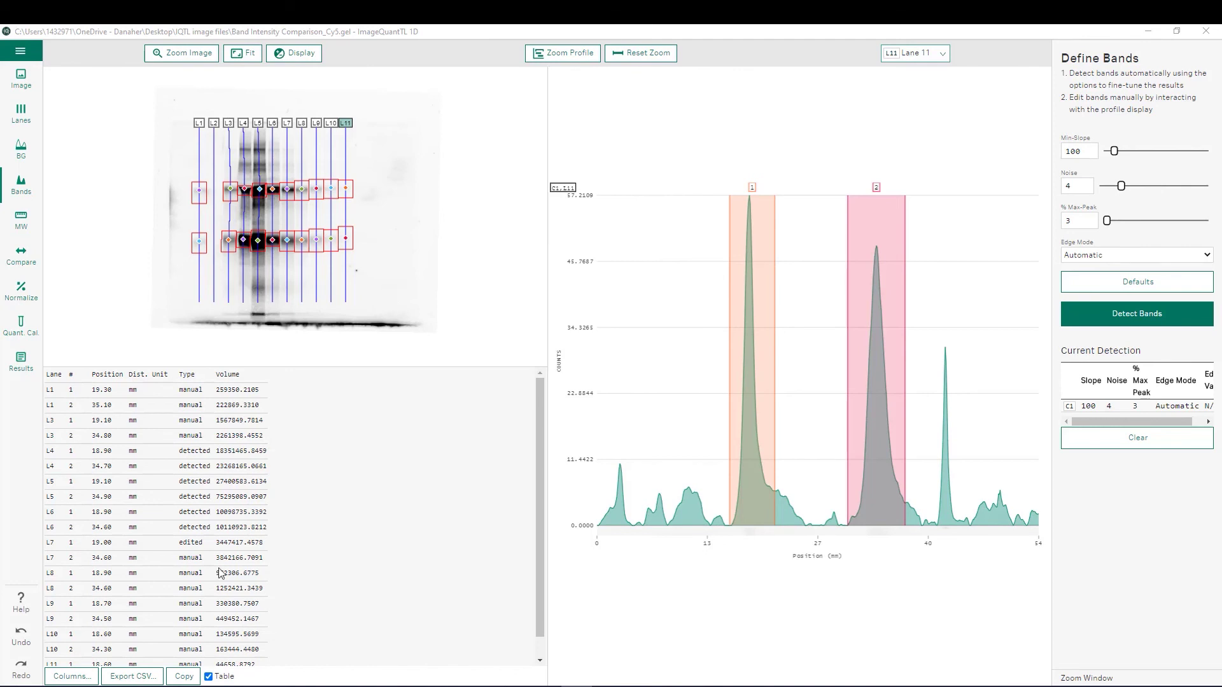
click(182, 676)
Remove the Position and Dist. Unit columns from the Results band table, then return to Define Bands.
click(22, 369)
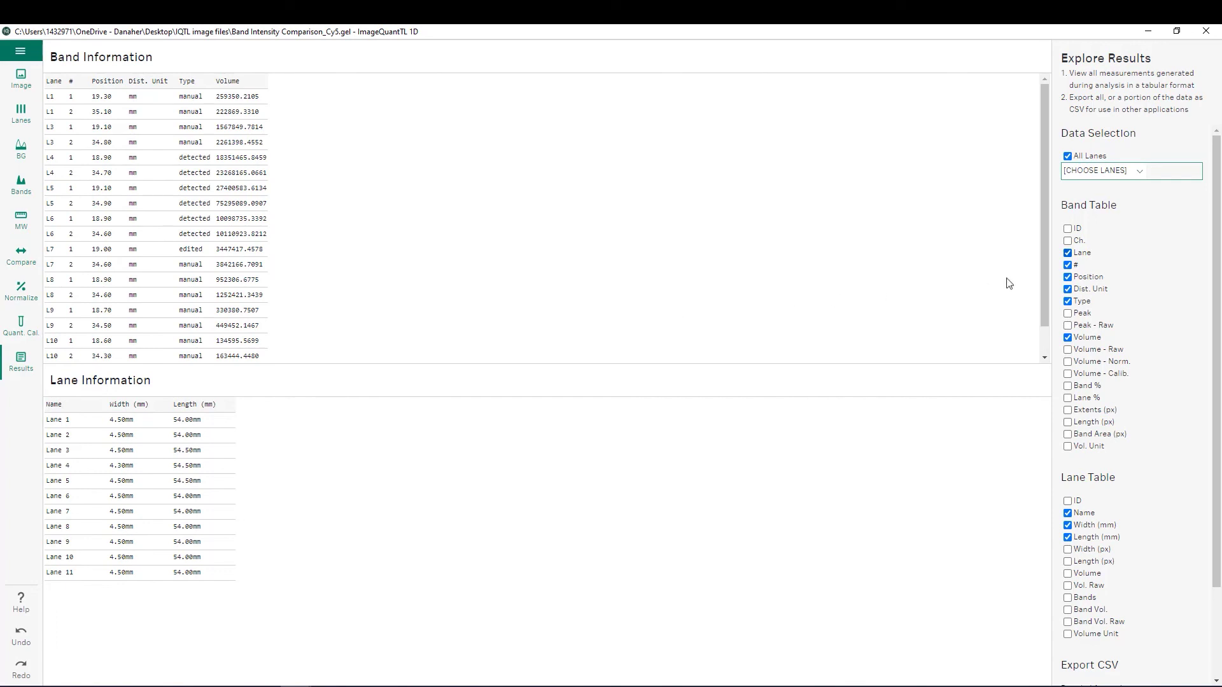
click(1067, 277)
click(1069, 289)
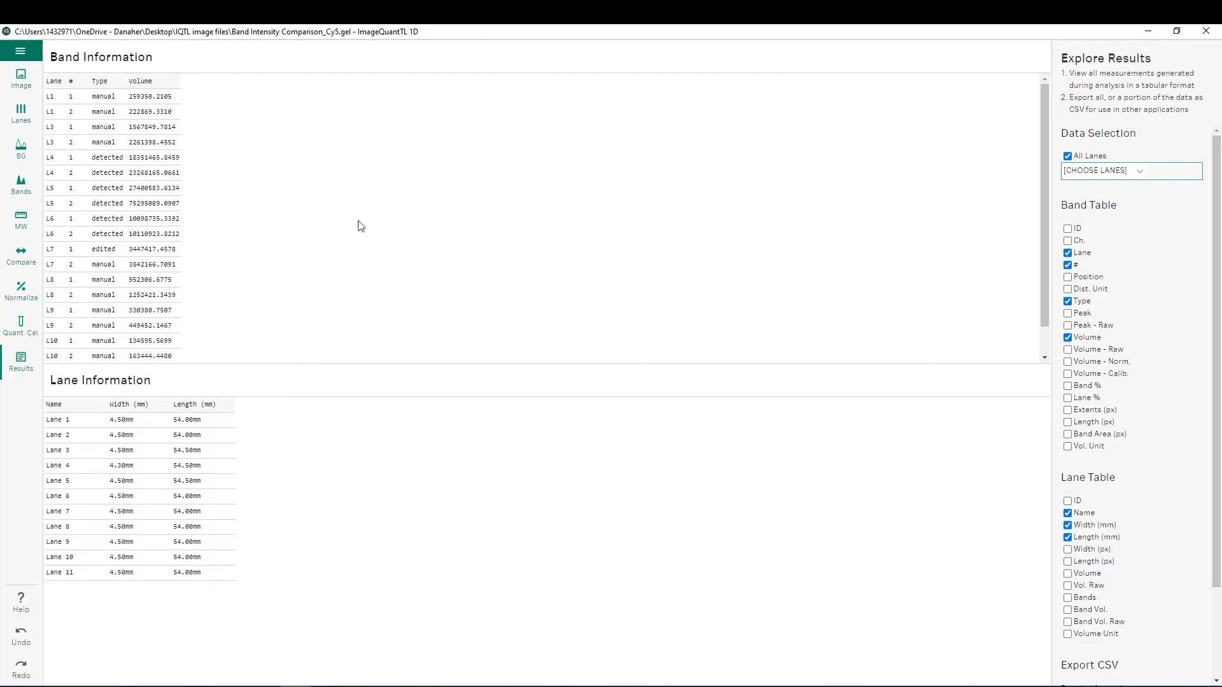
click(24, 191)
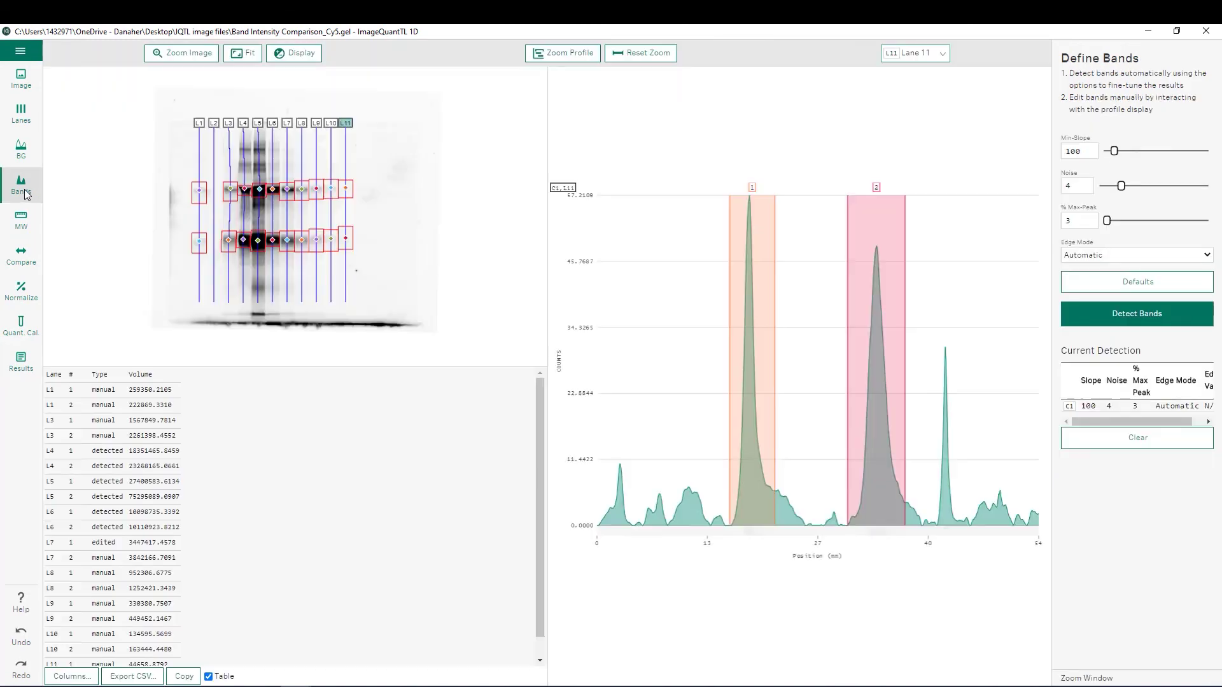
Copy the trimmed band table and paste it into cell A1 of Excel's Book1.
click(182, 677)
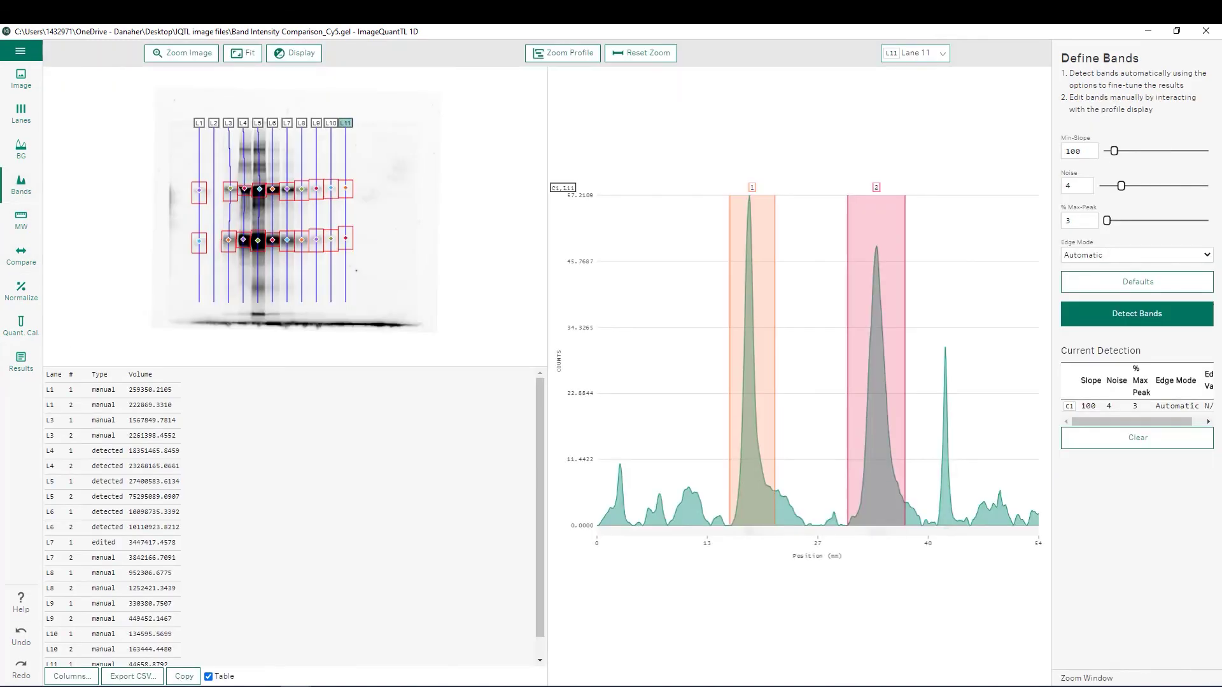
key(alt+Tab)
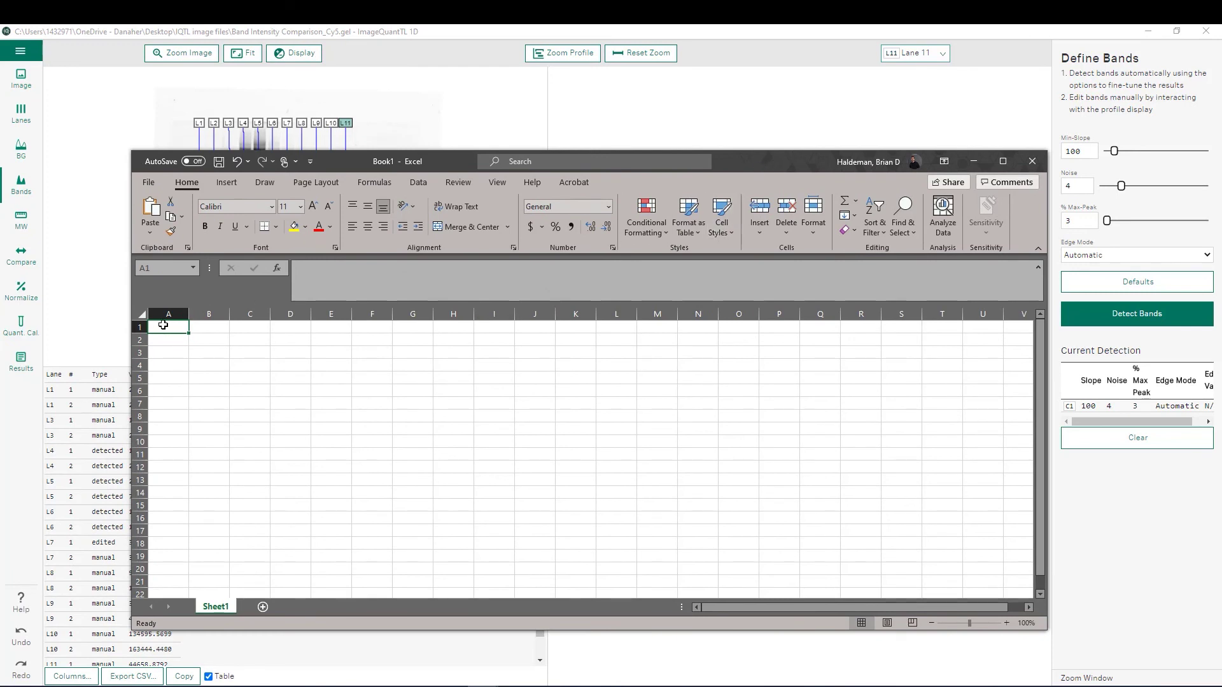
key(ctrl+v)
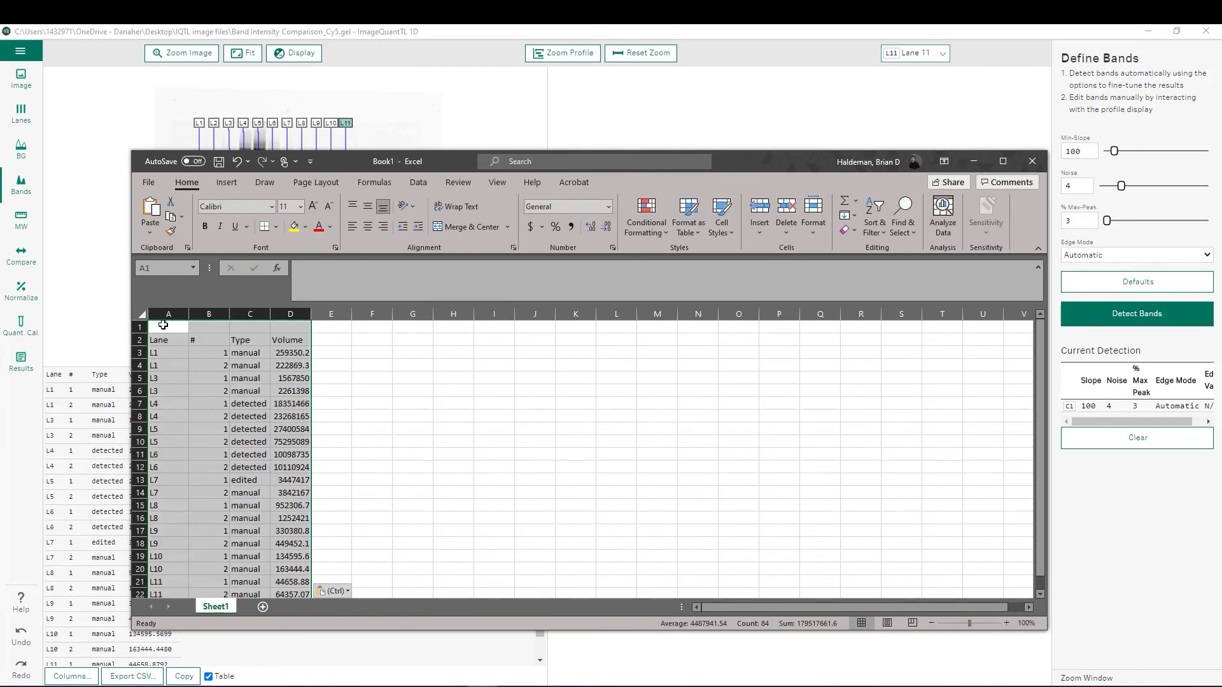